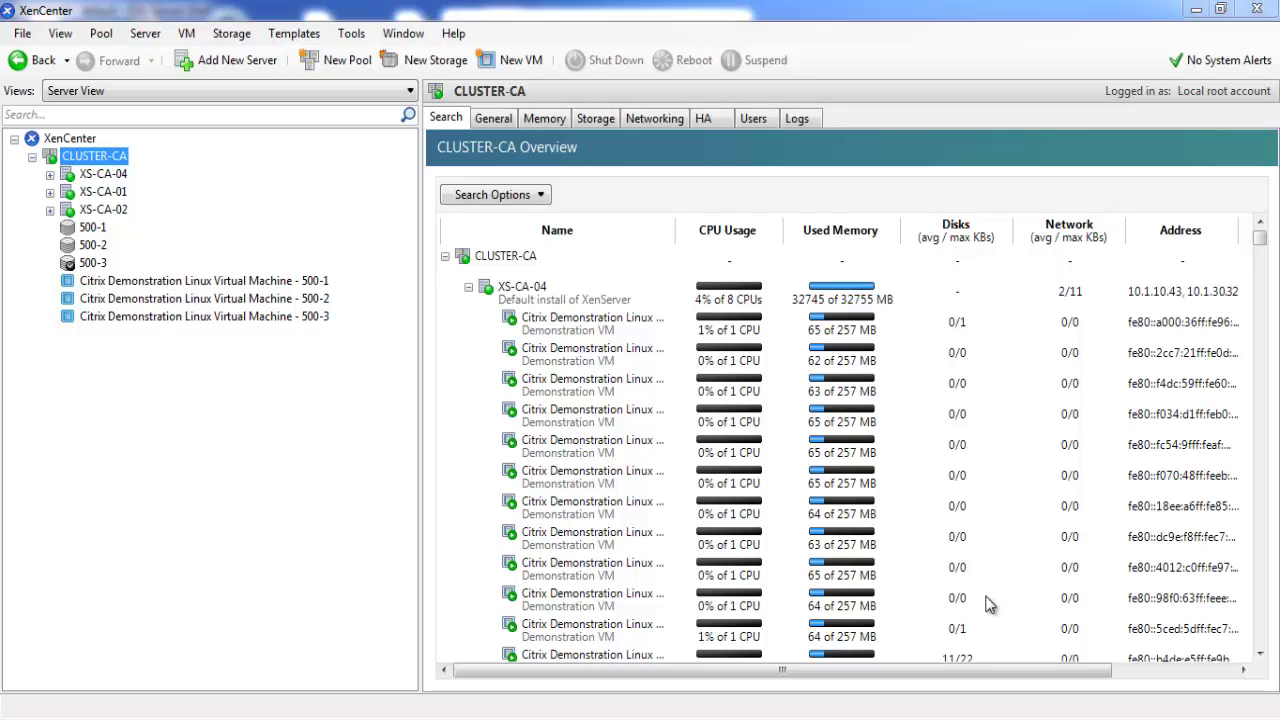
Switch to the Notepad notes listing three servers, iSCSI storage and the 640 MB CentOS 5.7 demo VM
key("alt+Tab")
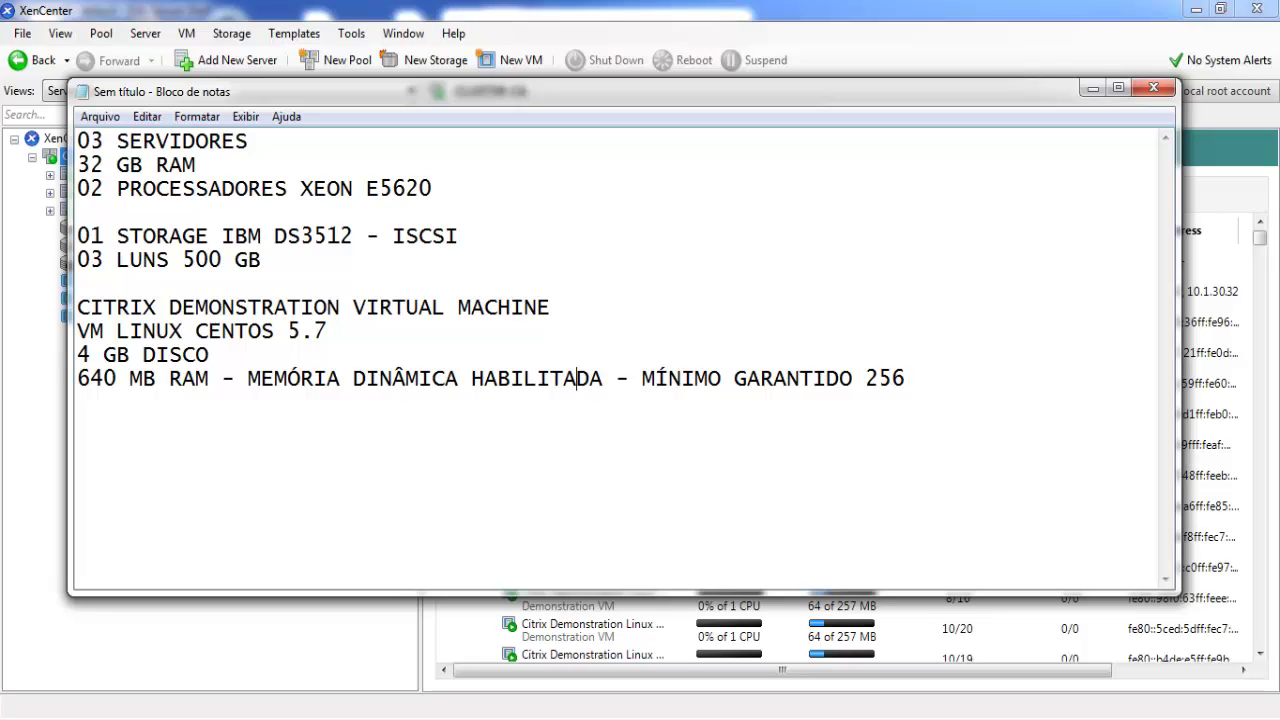
Minimize the Notepad notes to return to XenCenter's CLUSTER-CA overview
left_click(1092, 89)
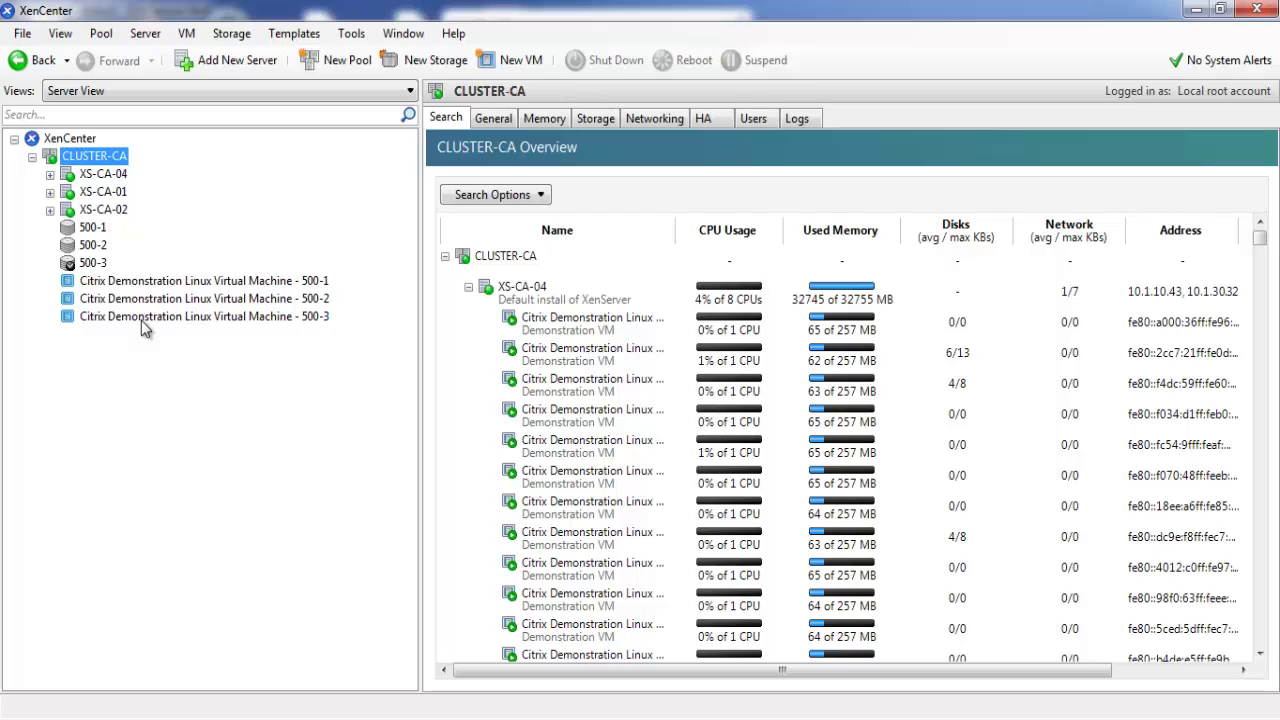
Expand XS-CA-04 and open VM 500-1 (4)'s console, entering login name ROOT
left_click(50, 175)
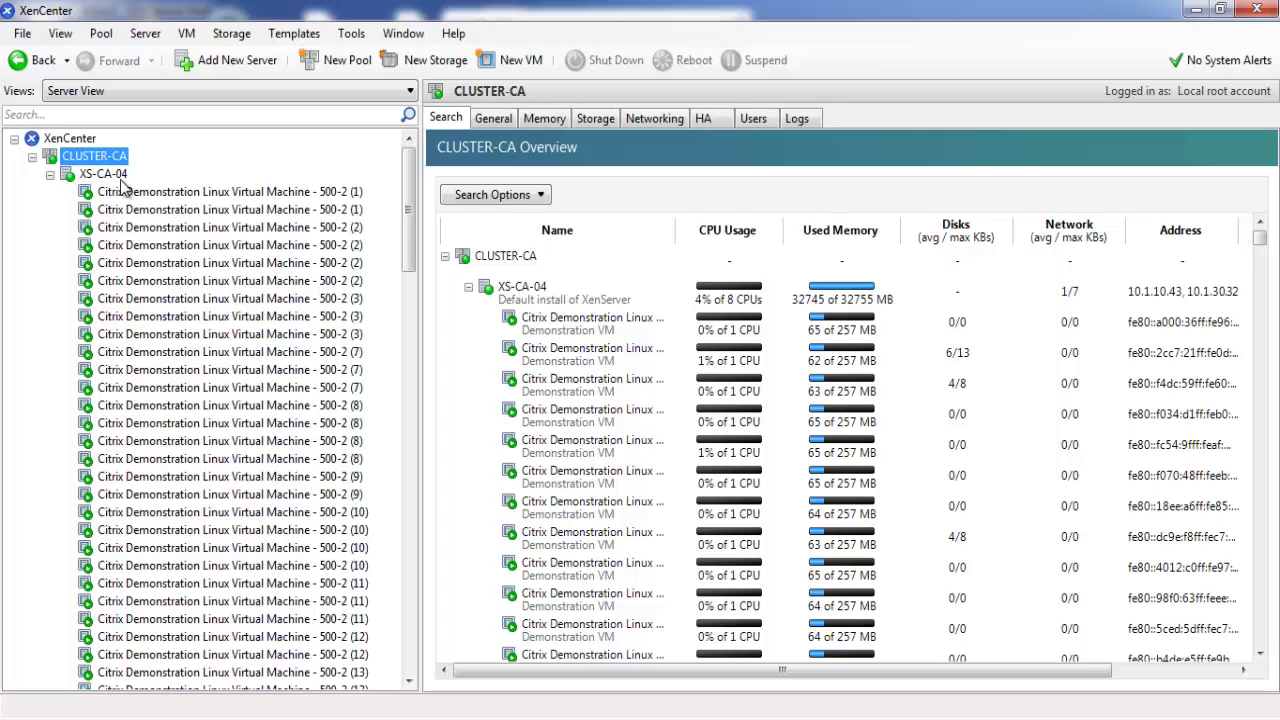
left_click(100, 175)
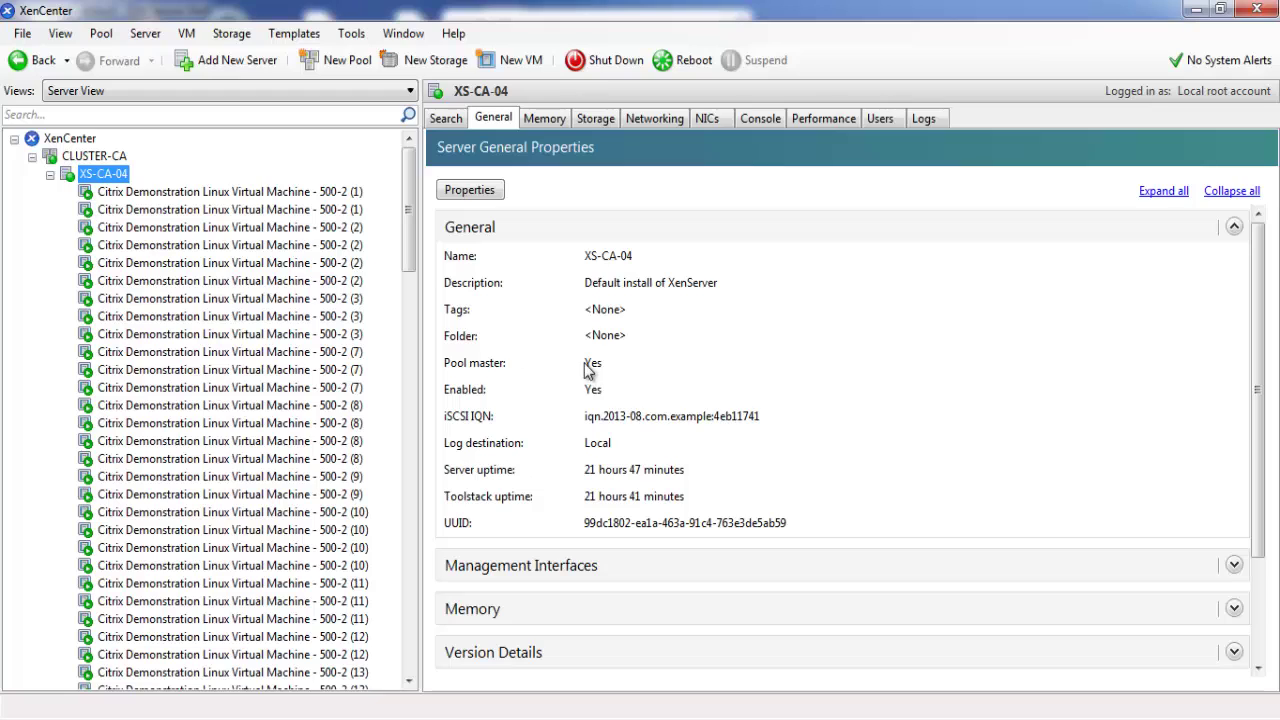
left_click_drag(408, 258, 406, 528)
left_click(222, 445)
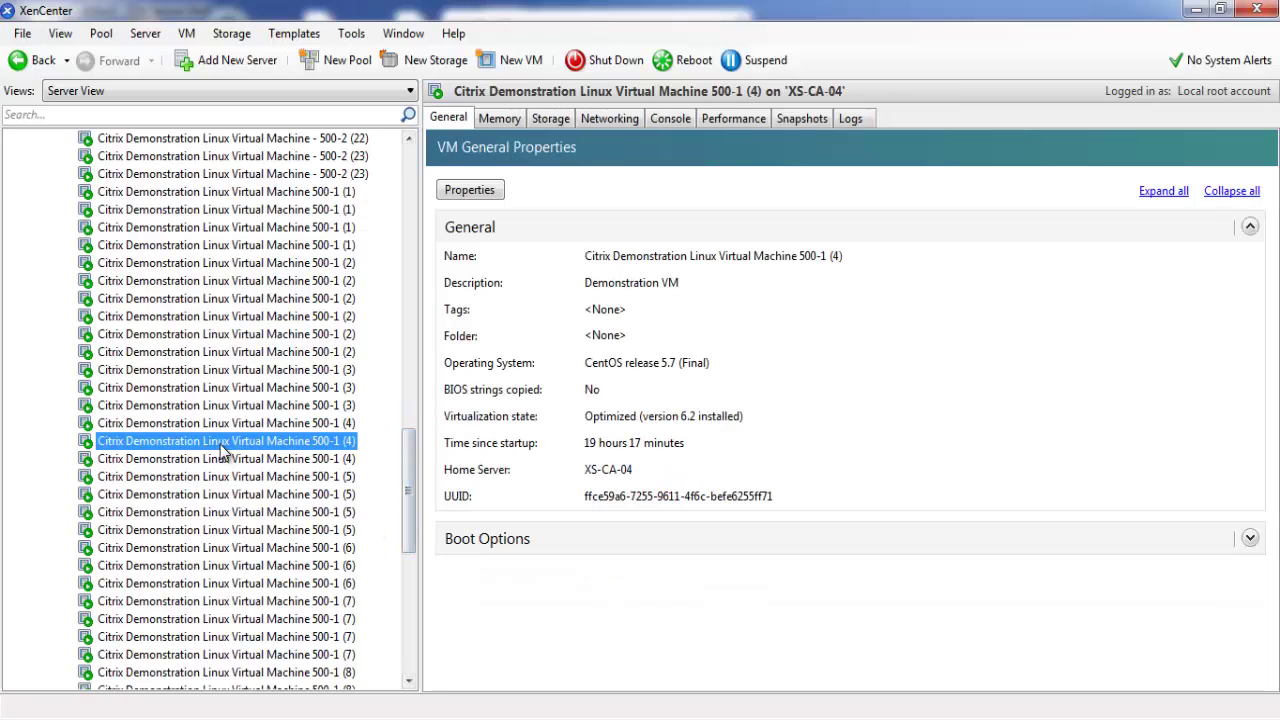
left_click(670, 118)
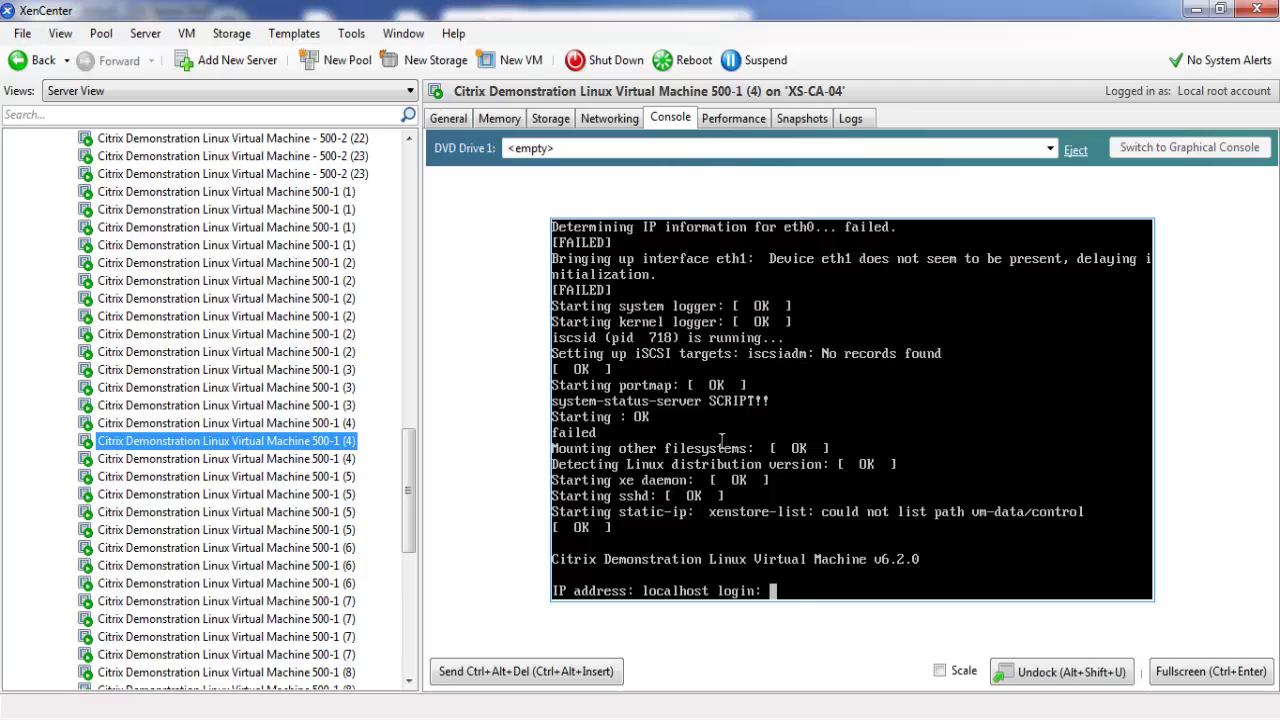
type("ROOT")
key("Return")
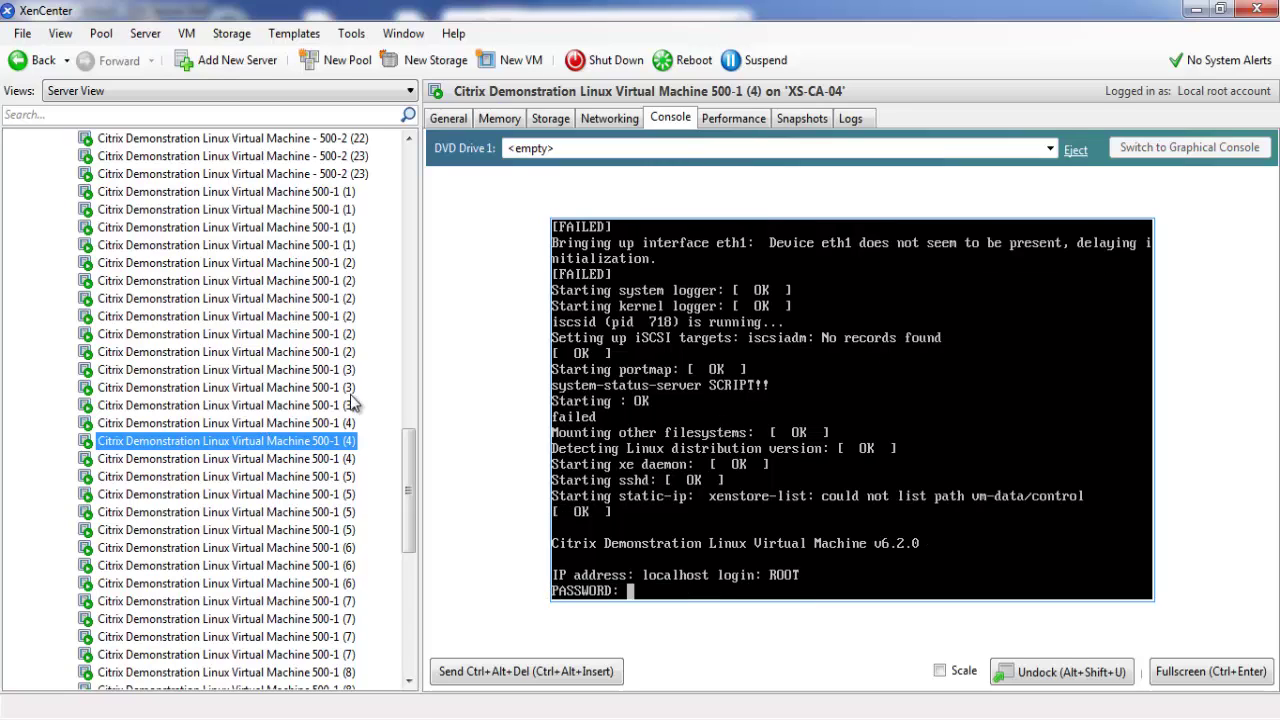
Check the consoles of VMs 500-1 (2), (7) and (12), then collapse XS-CA-04
left_click(301, 283)
left_click(671, 117)
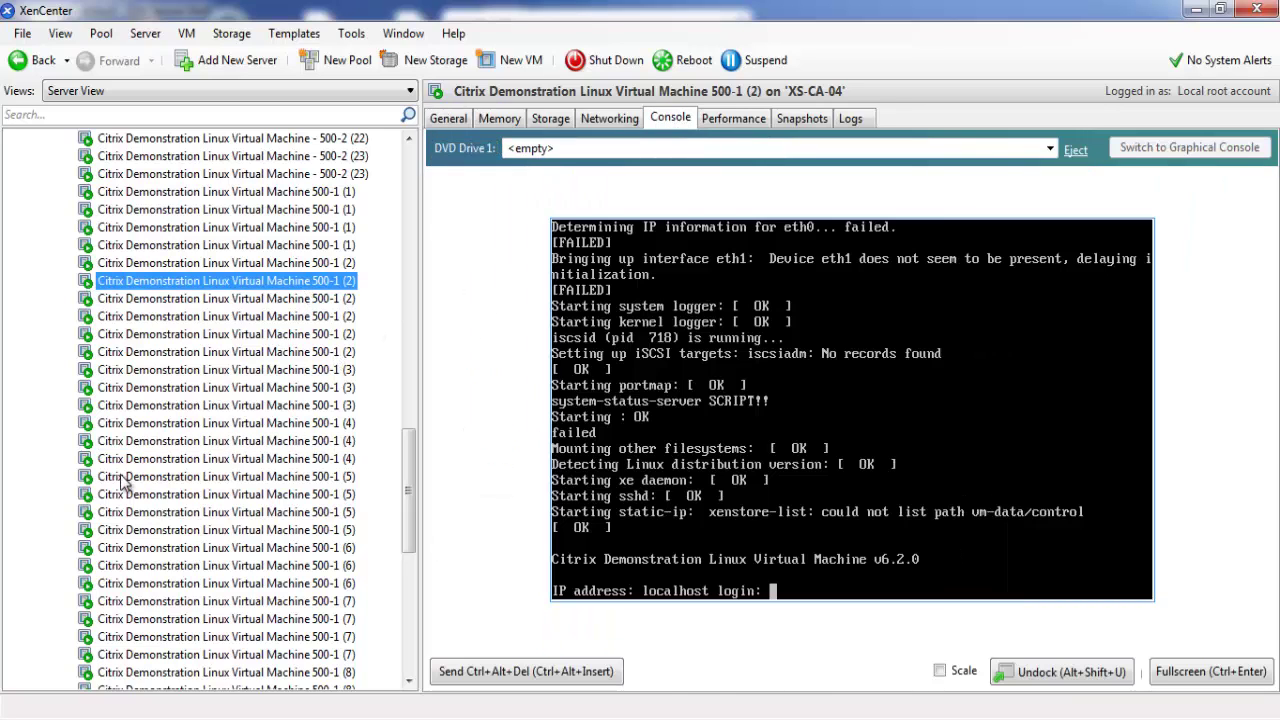
left_click(189, 603)
left_click(670, 118)
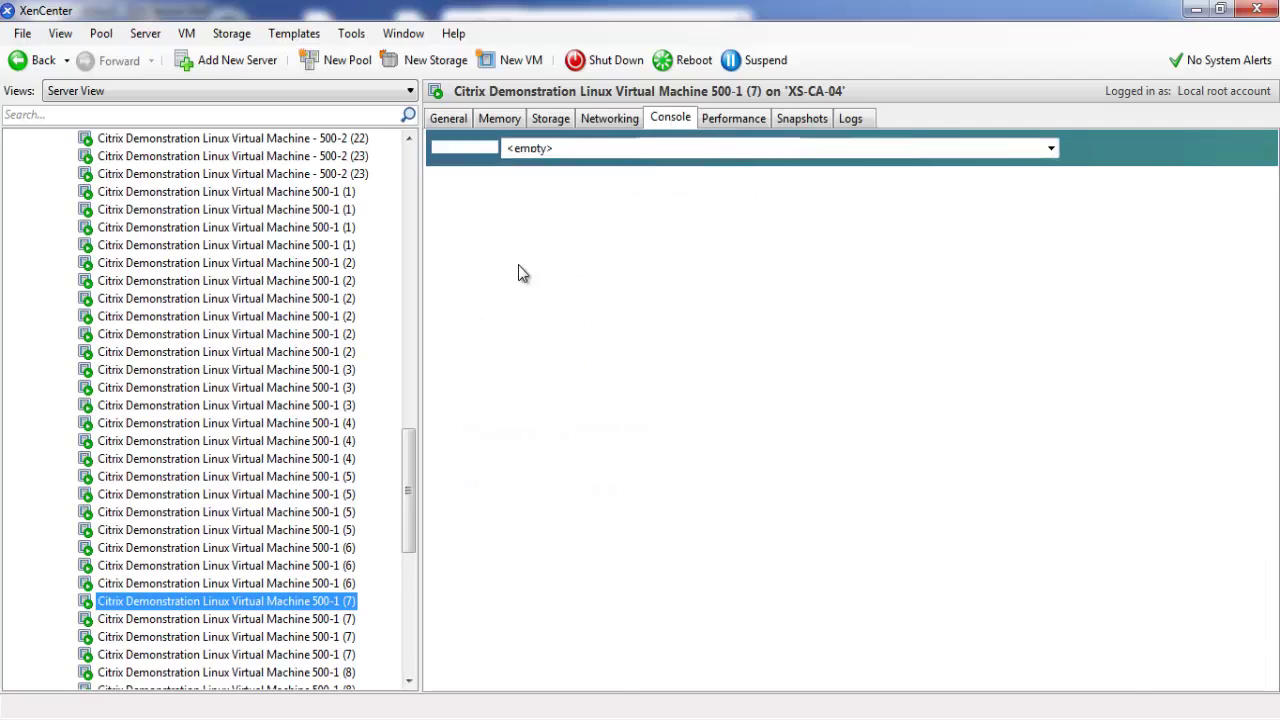
scroll(412, 484, "down", 5)
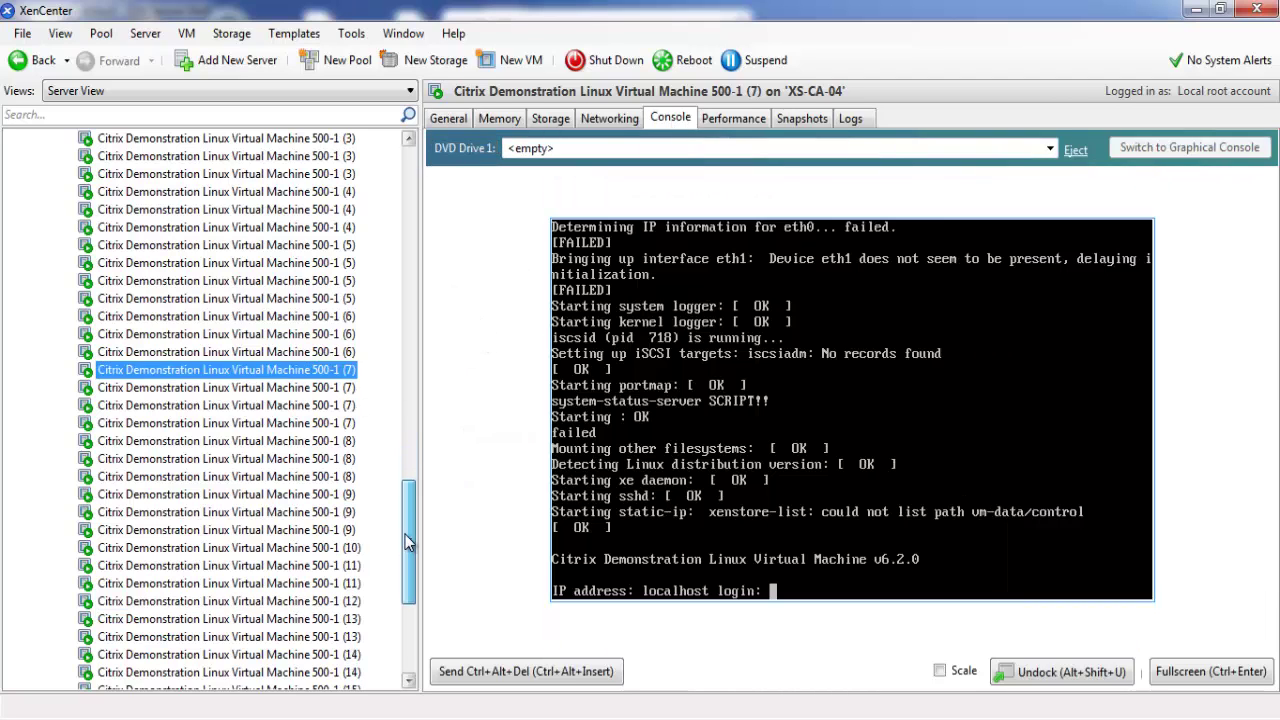
left_click(182, 572)
left_click(670, 118)
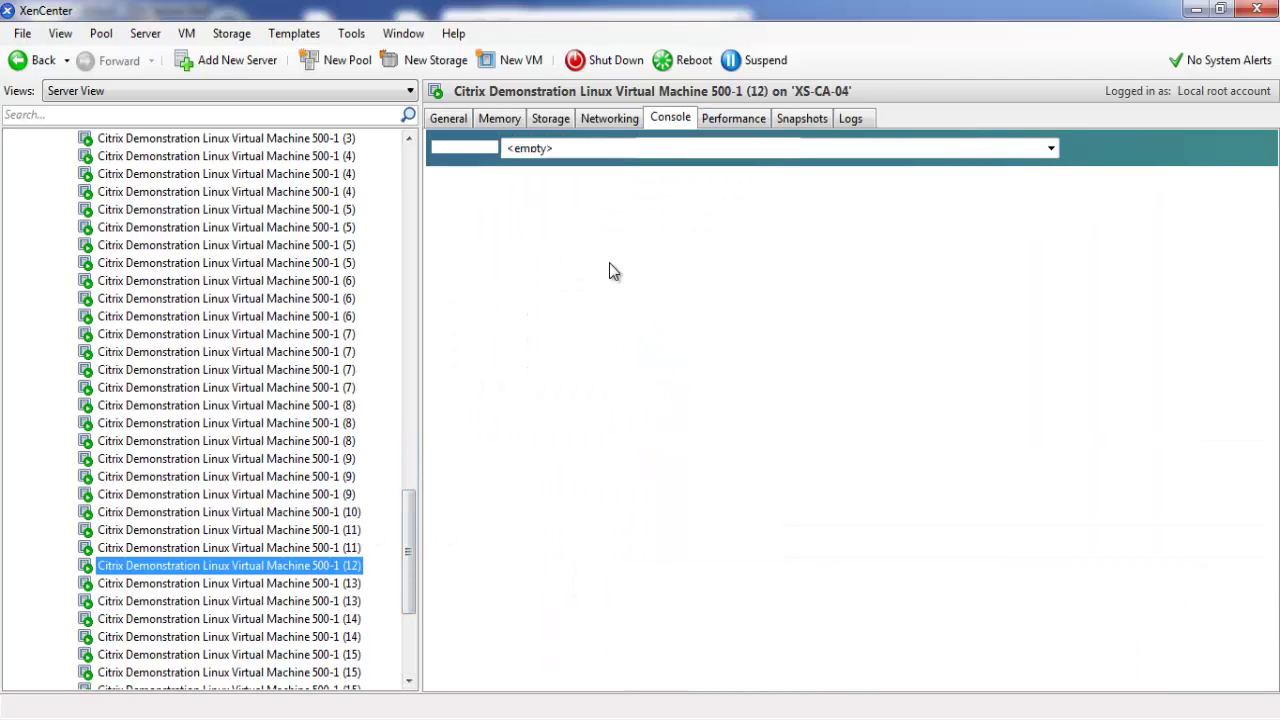
left_click_drag(408, 585, 408, 242)
left_click(50, 175)
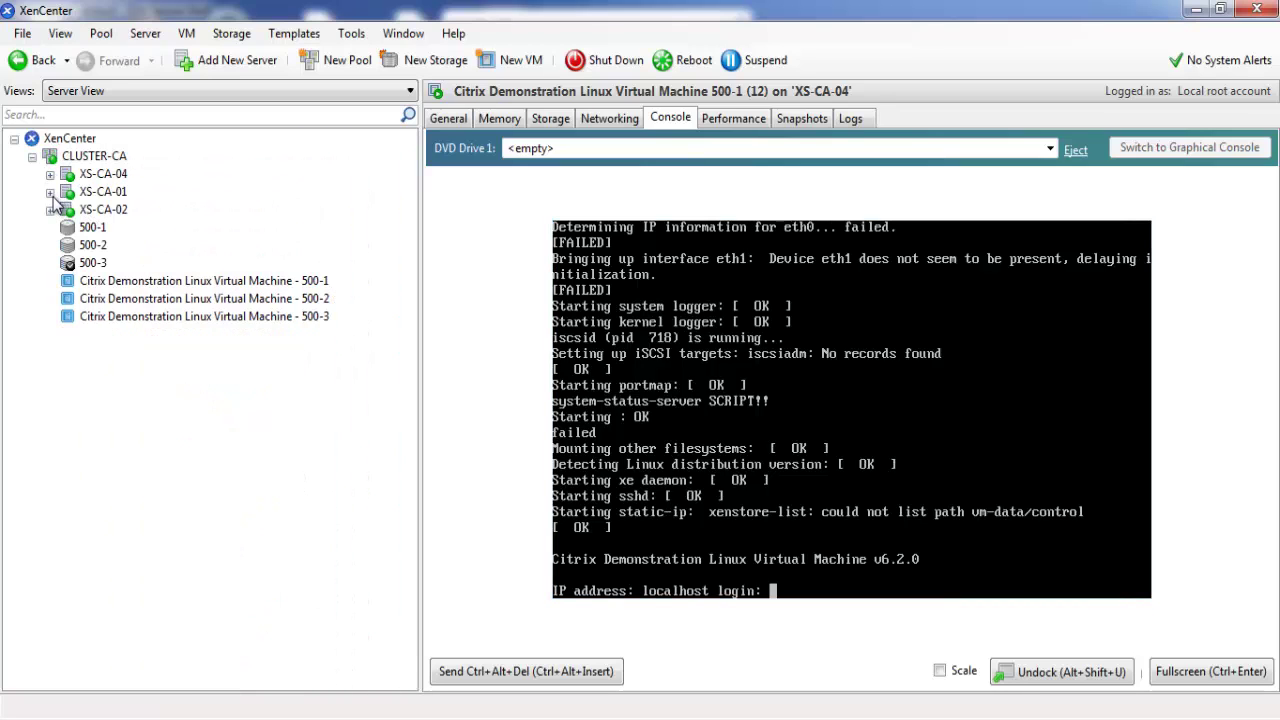
Expand XS-CA-01, view consoles of VMs 500-3 (8) and 500-3 (15), then collapse it
left_click(50, 191)
left_click(237, 390)
left_click(240, 334)
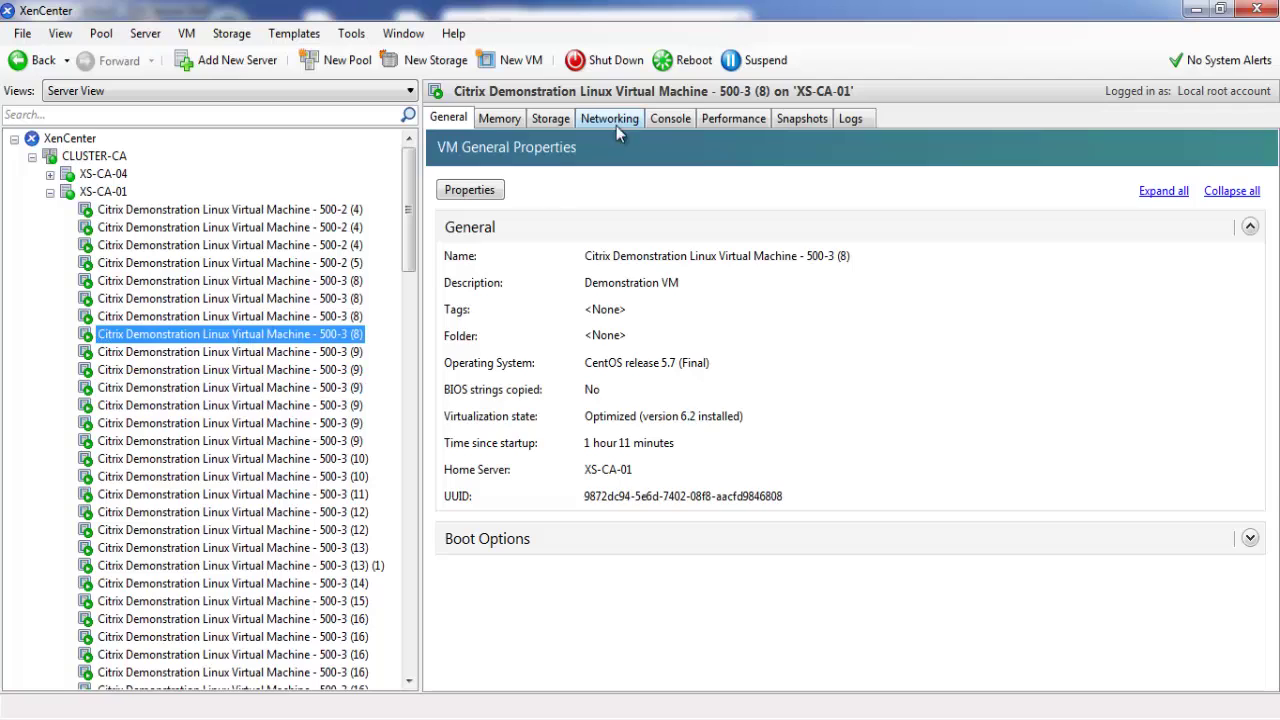
left_click(670, 120)
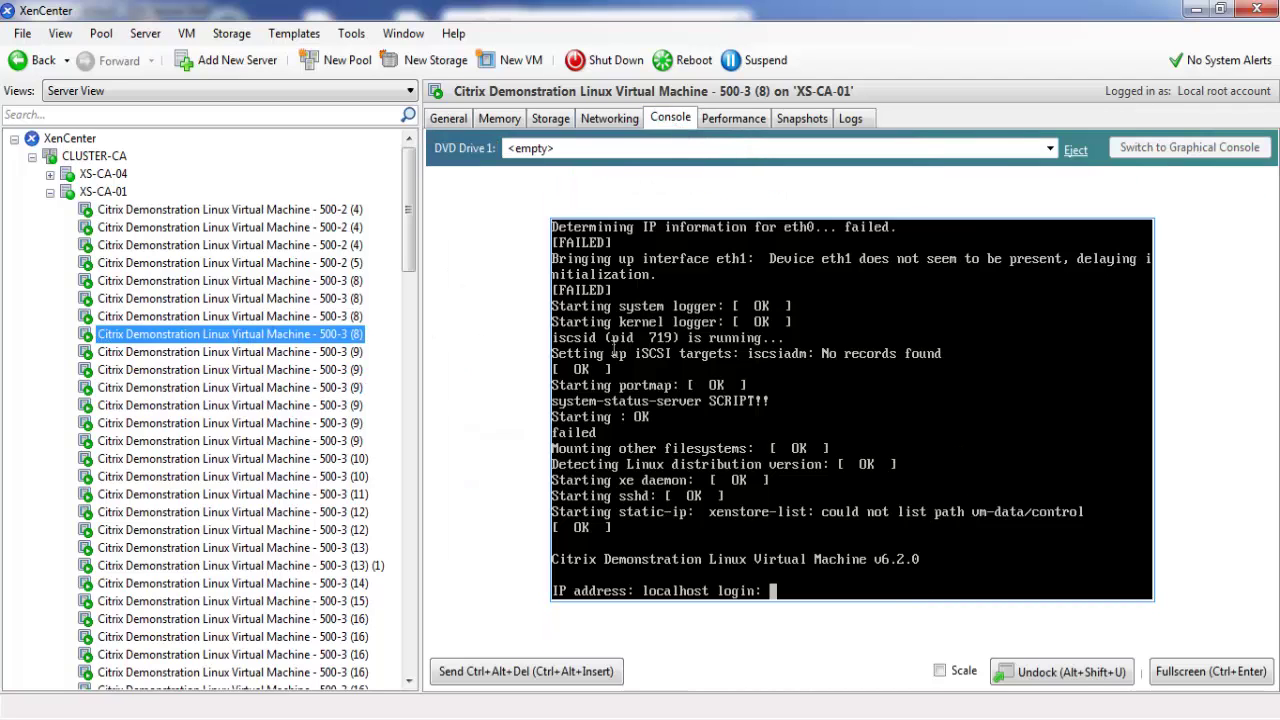
left_click(195, 476)
left_click(228, 601)
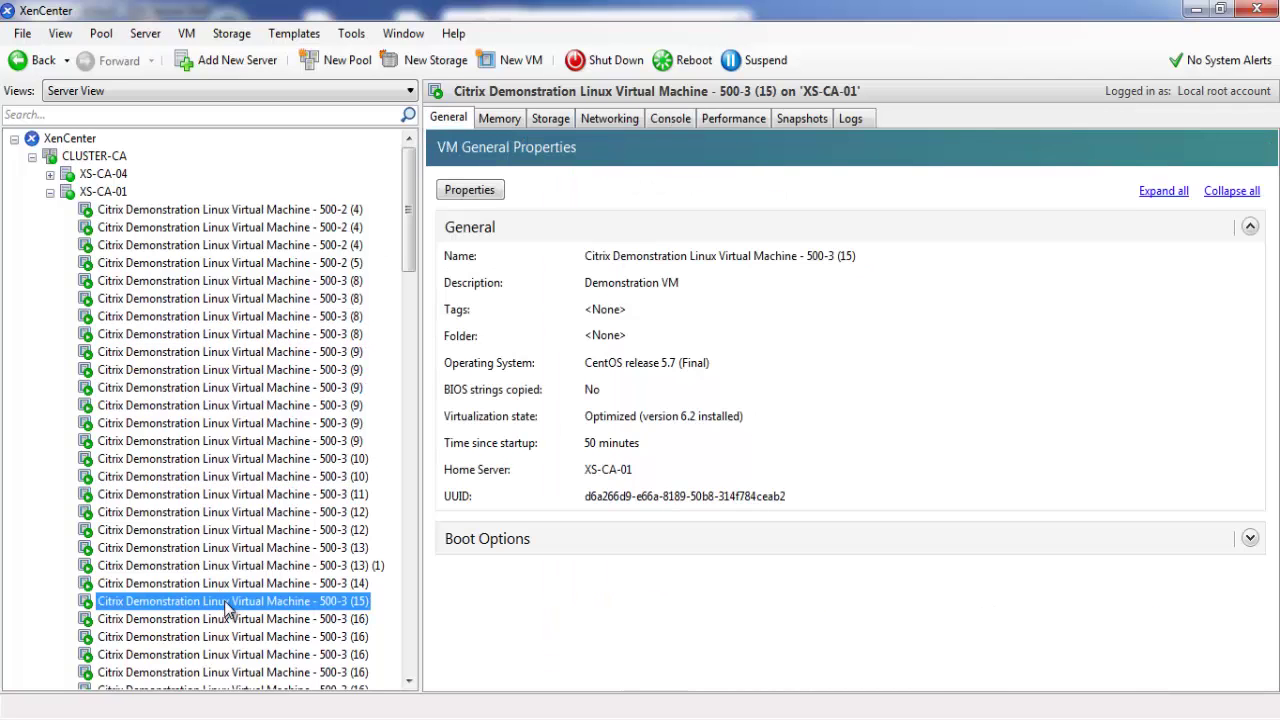
left_click(672, 120)
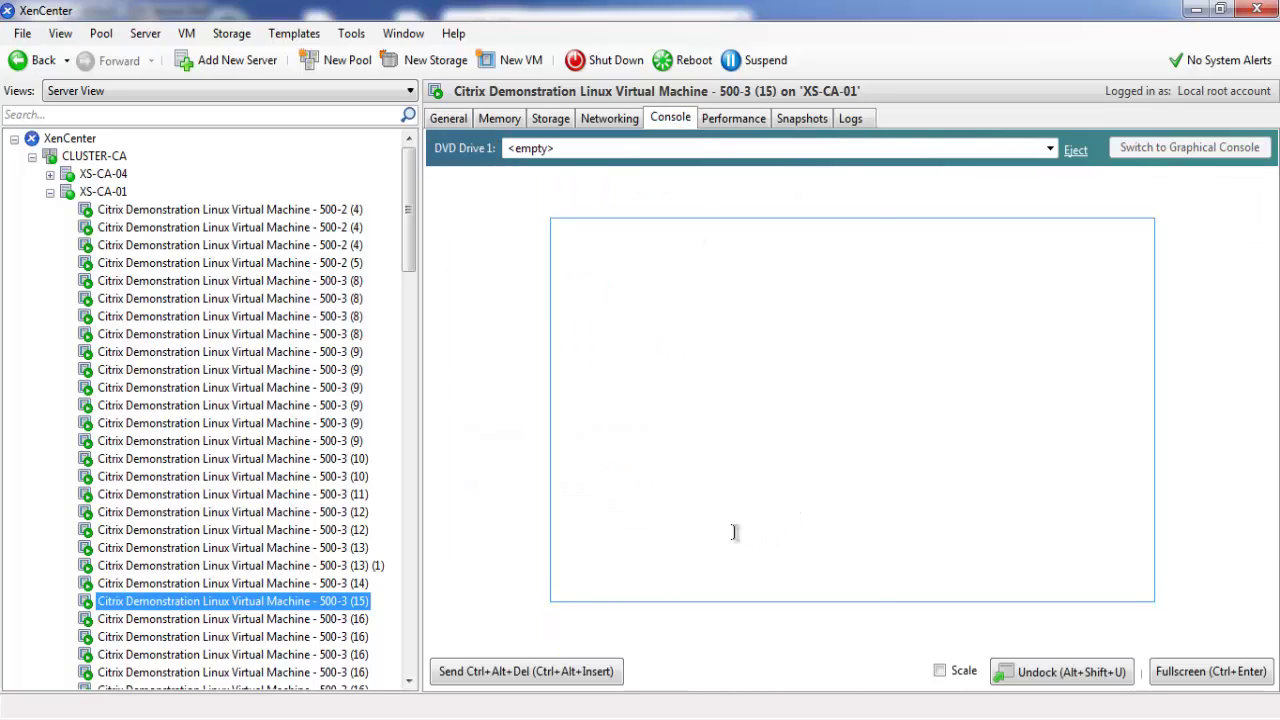
type("RRTT")
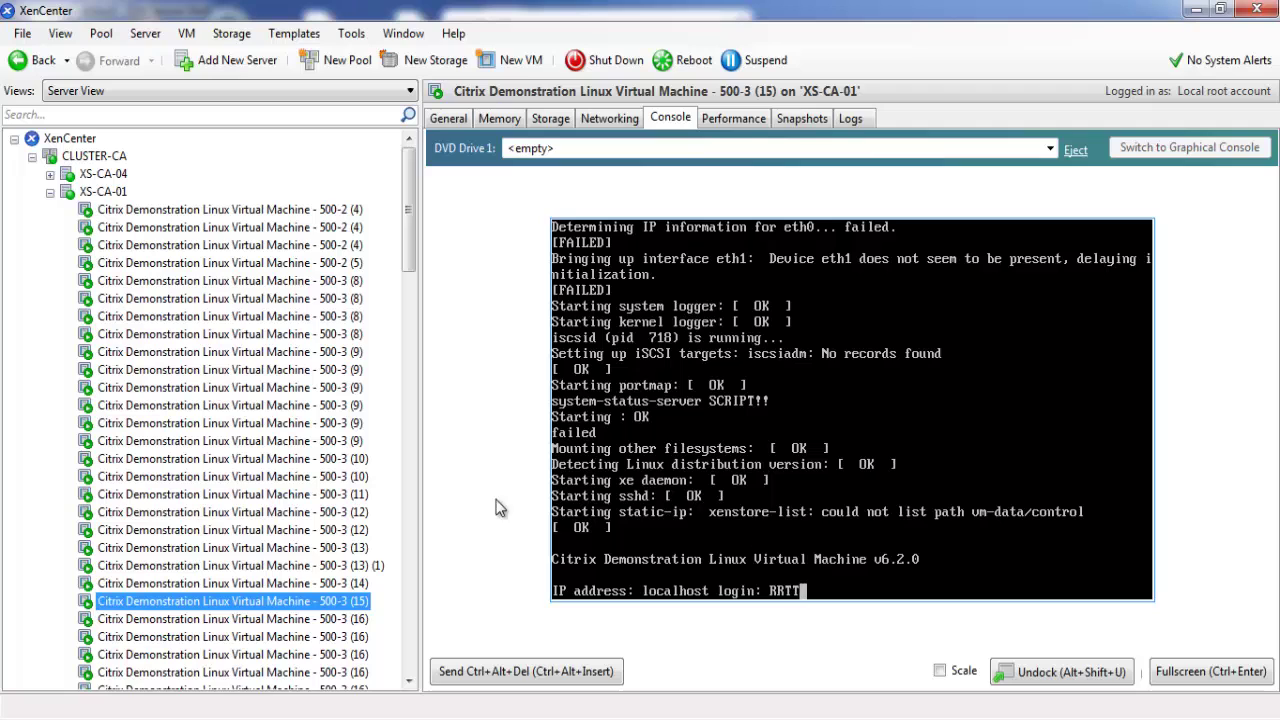
mouse_move(409, 170)
left_mouse_down()
mouse_move(414, 263)
mouse_move(413, 176)
left_mouse_up()
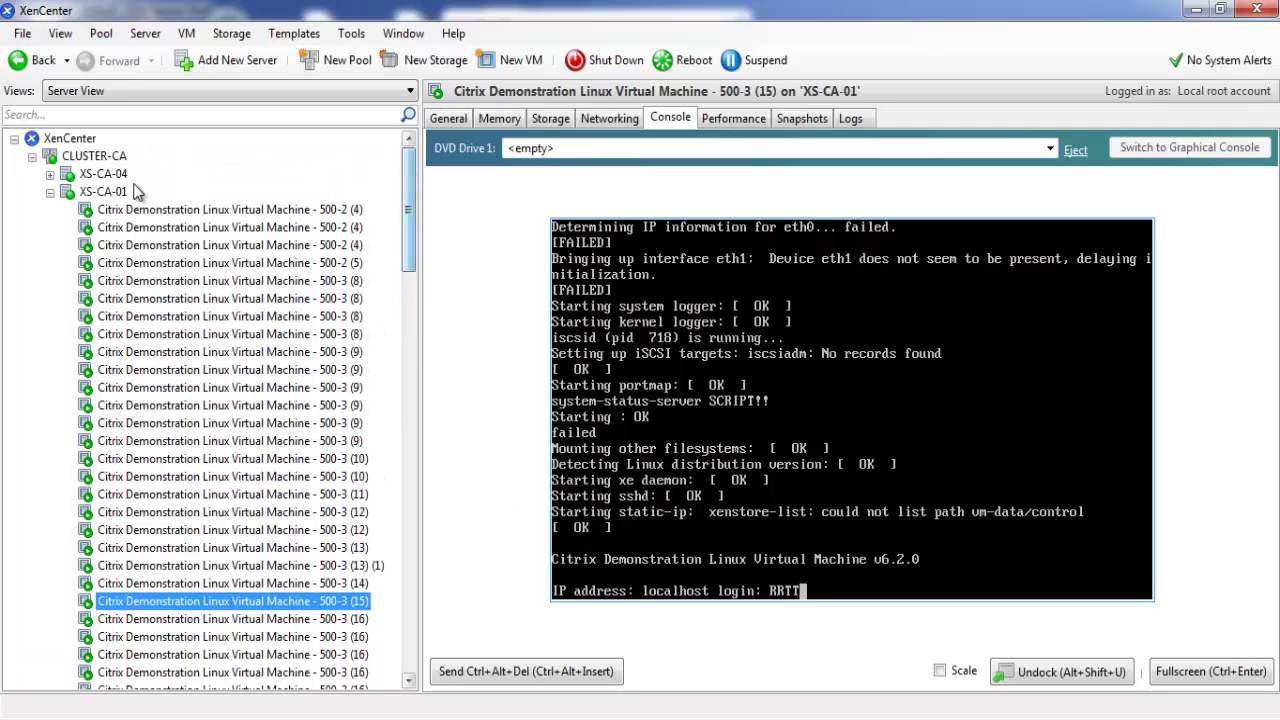
left_click(50, 192)
On XS-CA-02, open VM 500-2 (24)'s console and log in as root
left_click(106, 212)
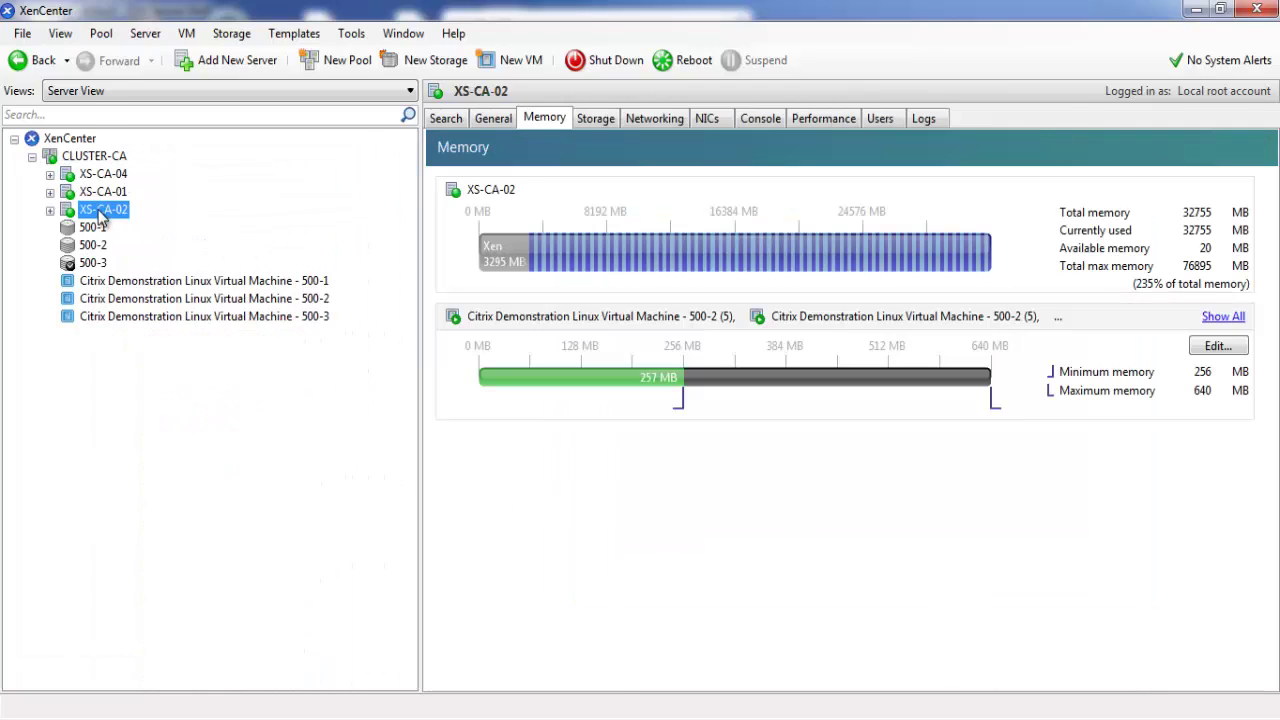
left_click(50, 210)
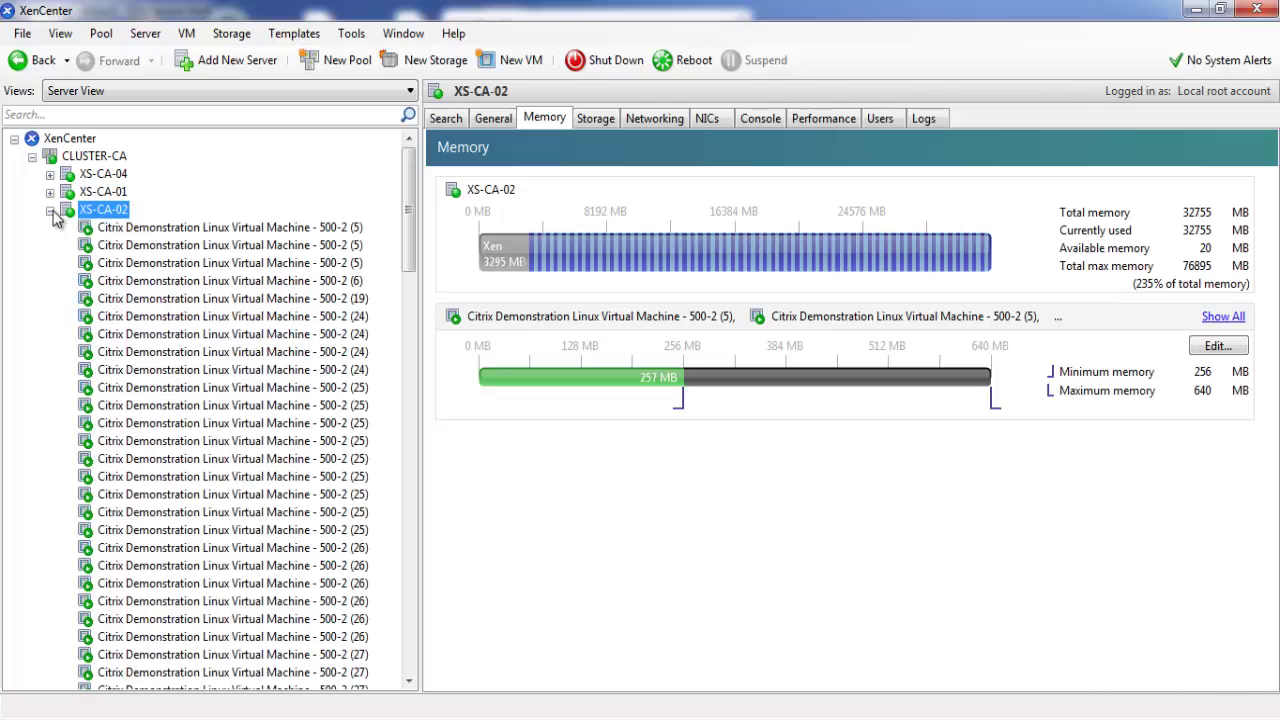
left_click(258, 369)
left_click(670, 118)
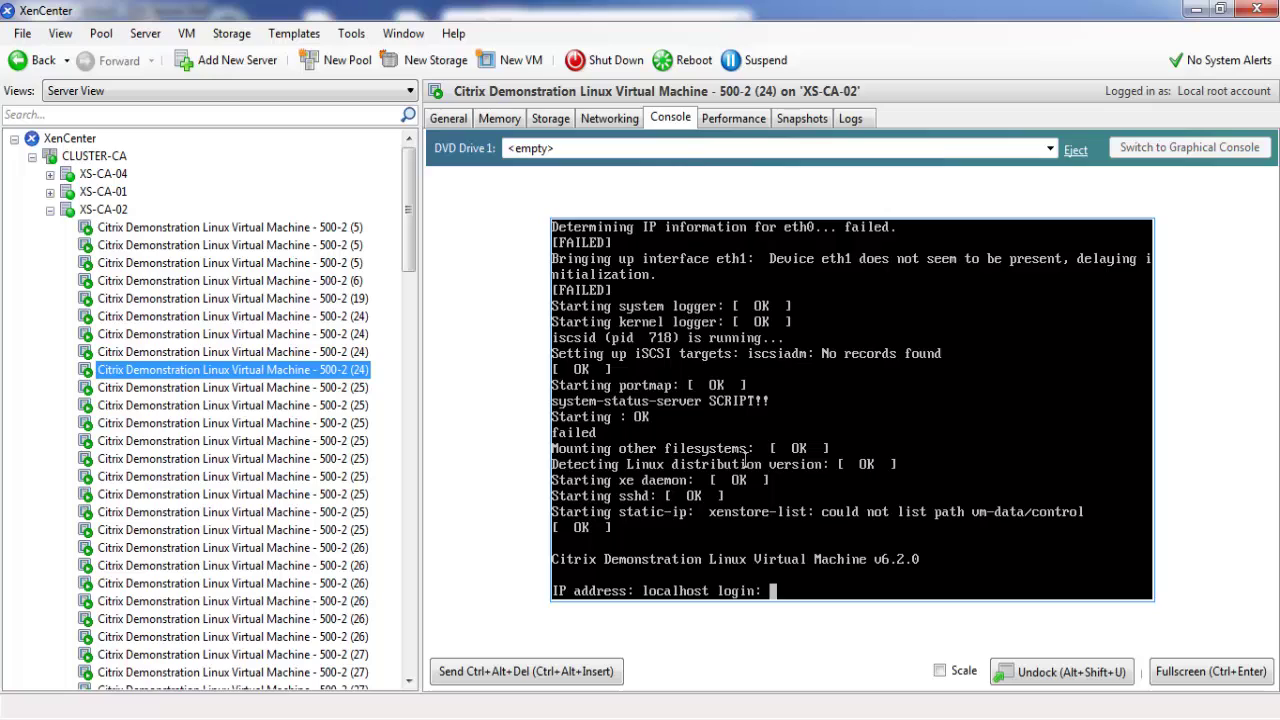
type("root")
key("Return")
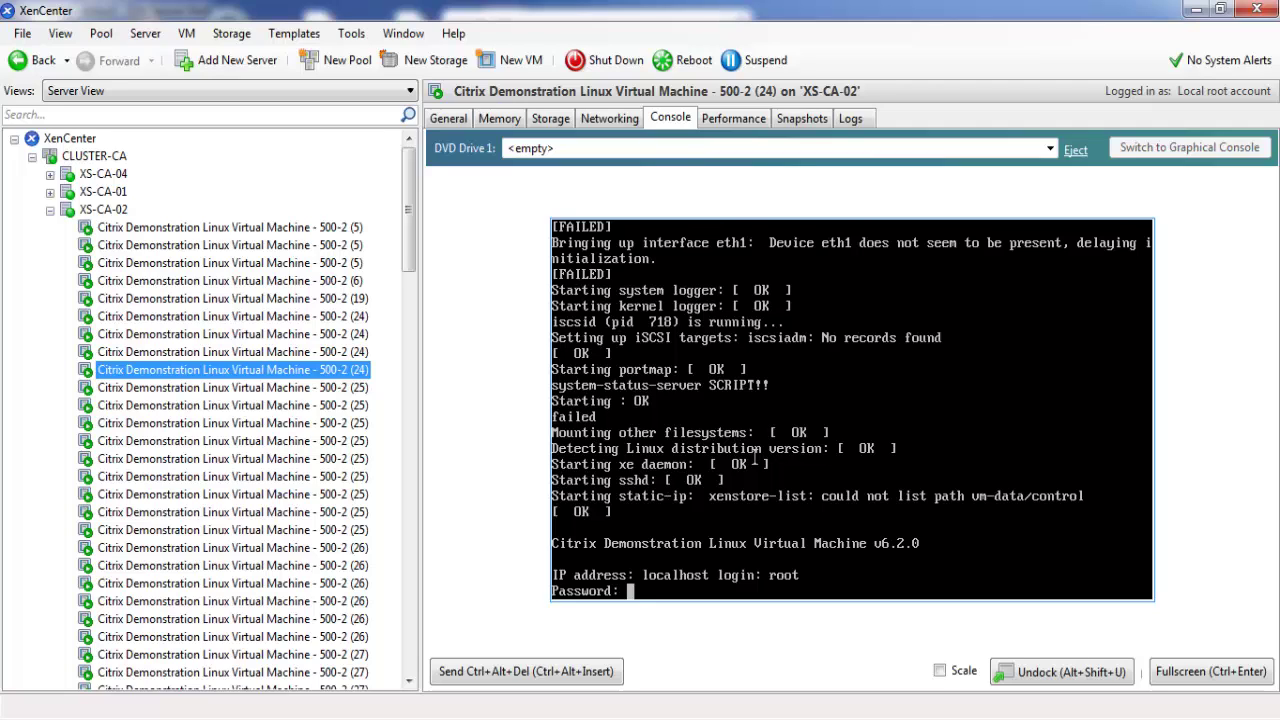
key("Return")
Run ls and then top in VM 500-2 (24)'s console
type("ls")
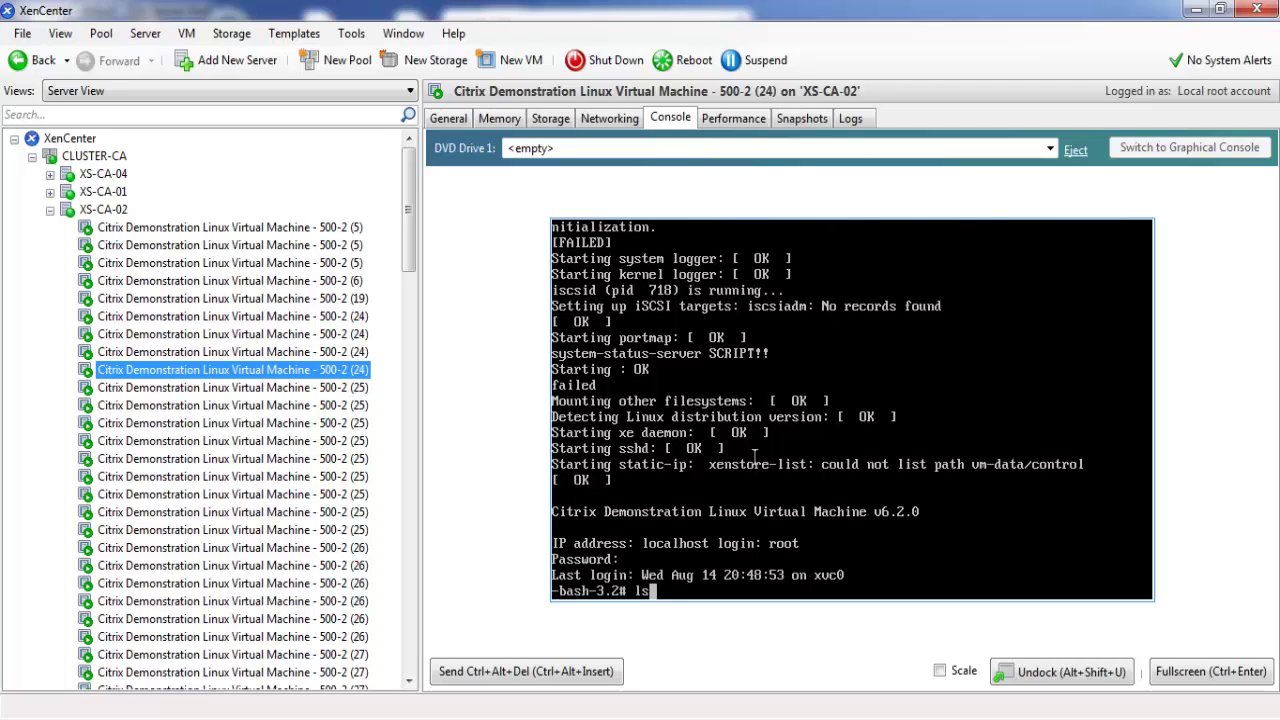
key("Return")
type("top")
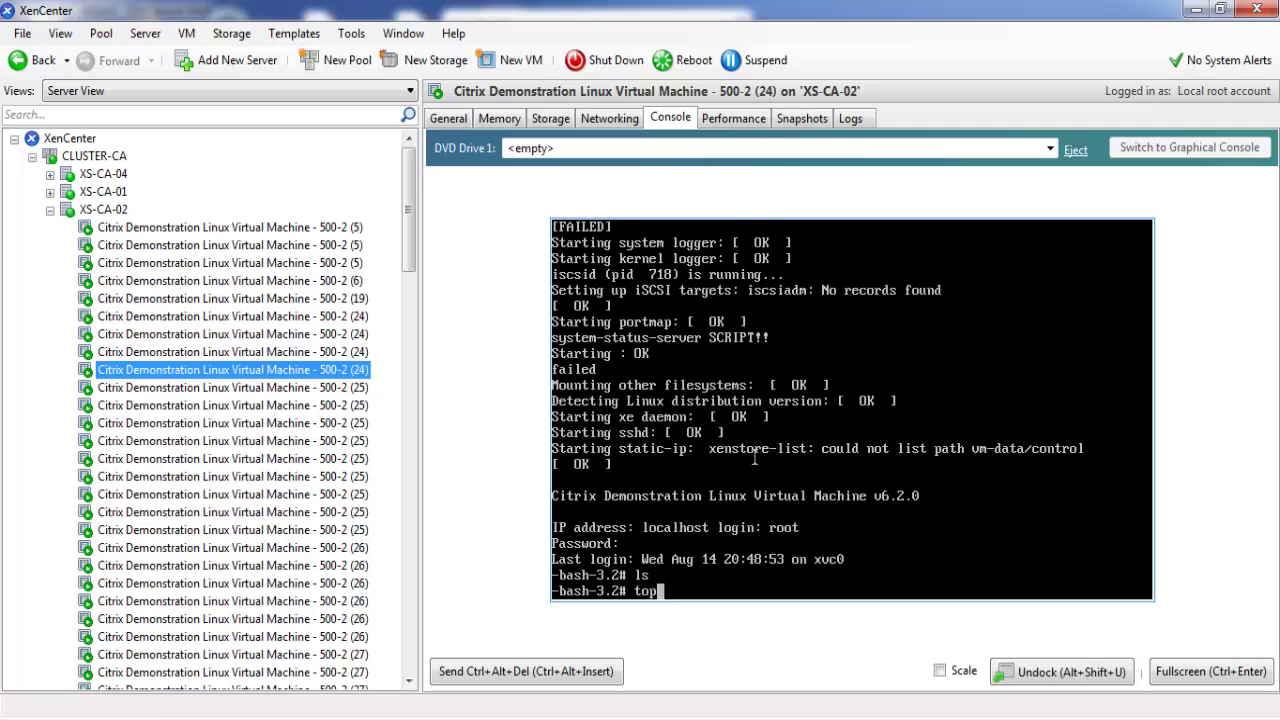
key("Return")
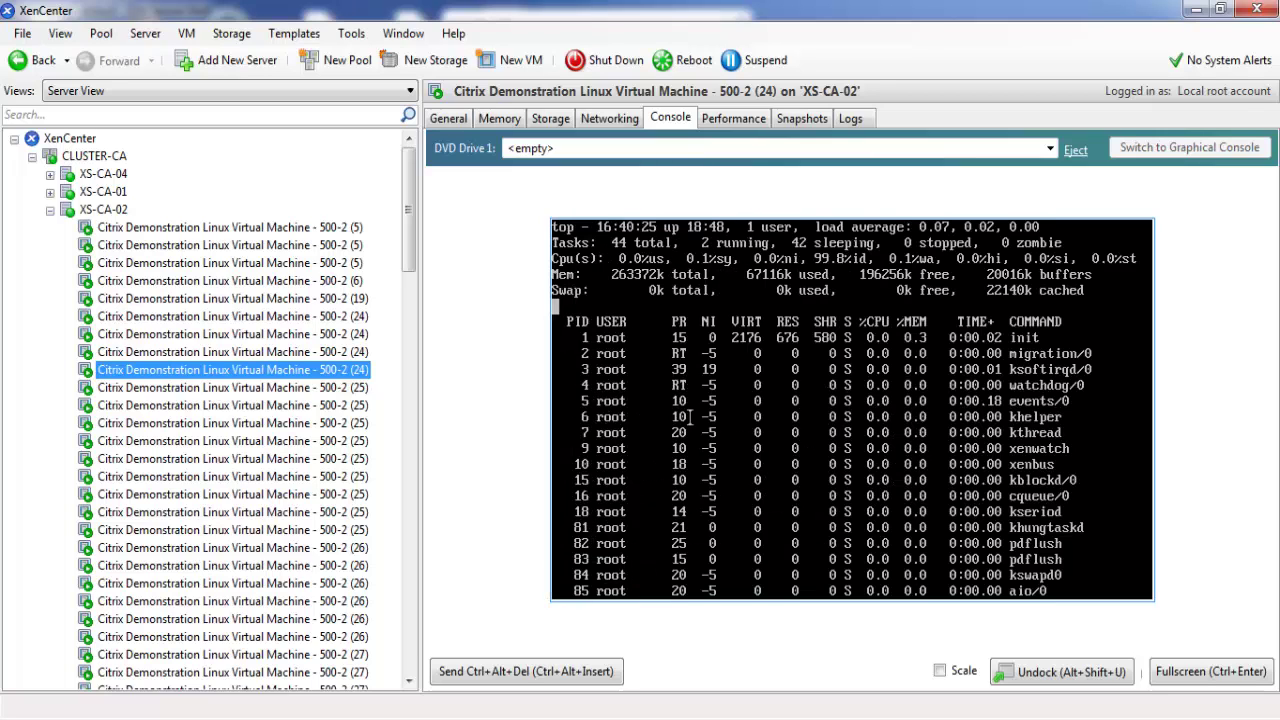
mouse_move(410, 240)
left_mouse_down()
mouse_move(408, 640)
mouse_move(420, 236)
left_mouse_up()
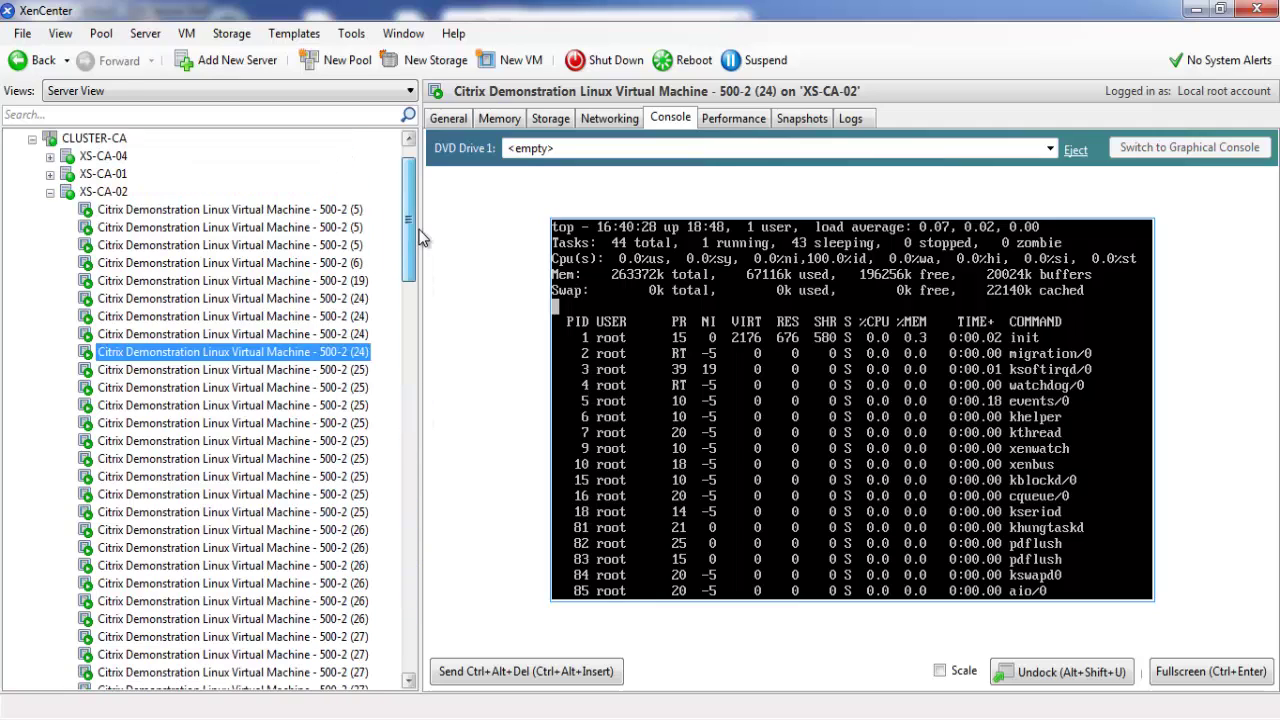
Collapse XS-CA-02, expand XS-CA-04 and show its General properties
left_click(51, 211)
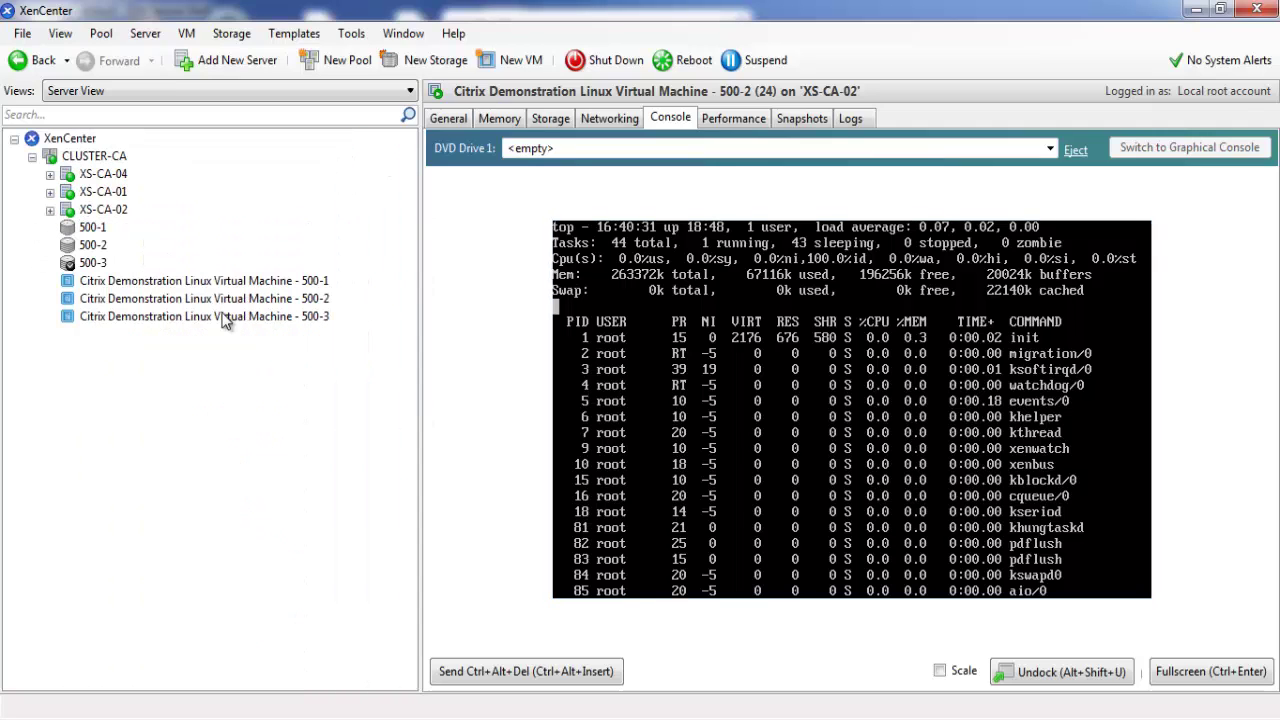
left_click(50, 174)
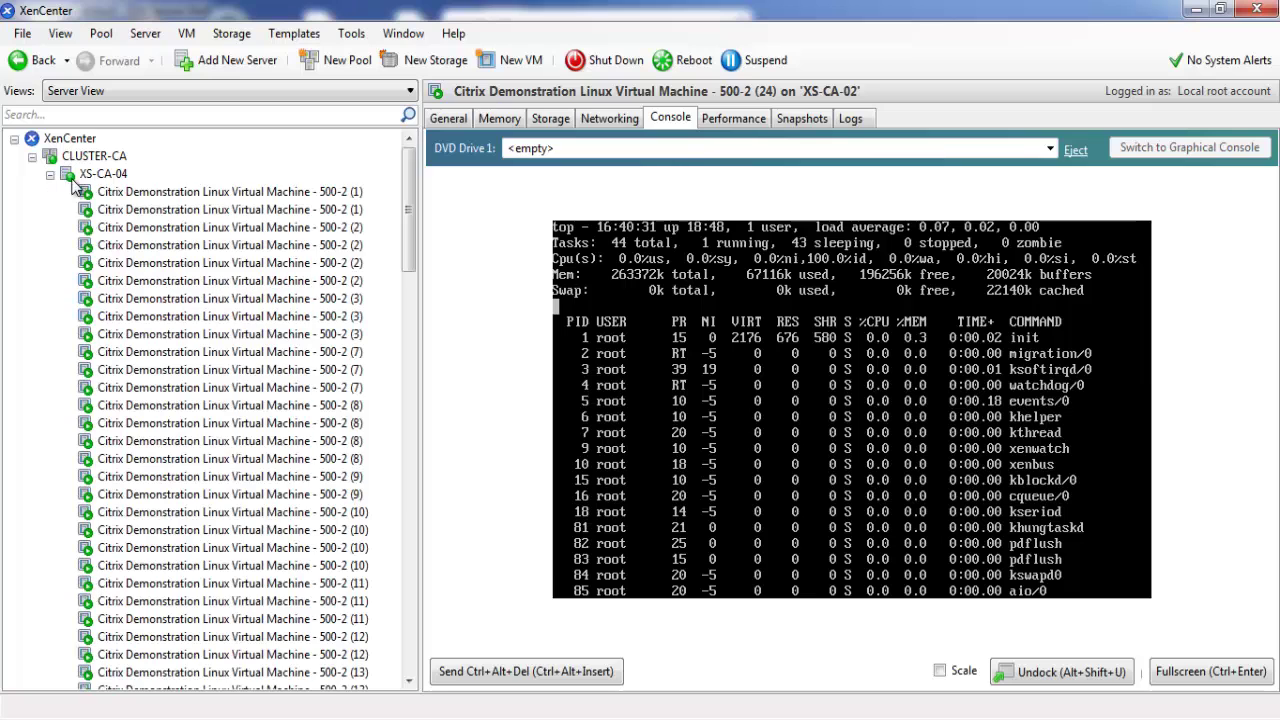
left_click(104, 176)
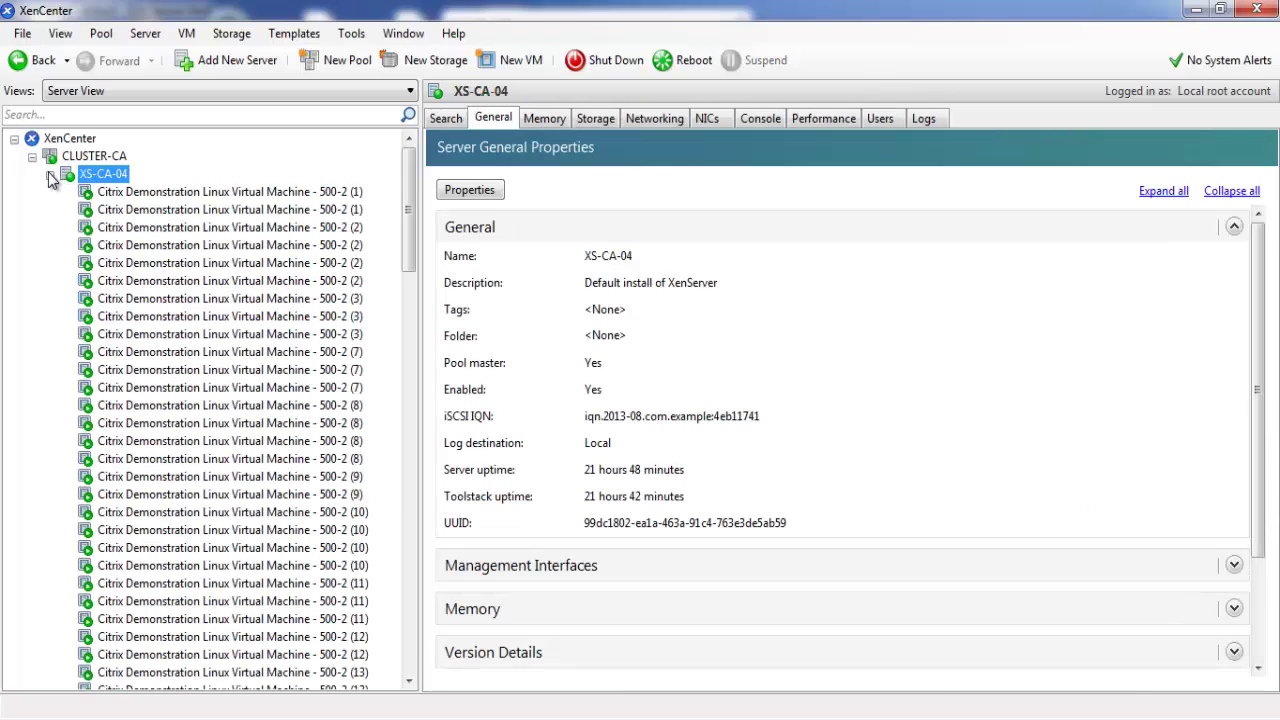
Add the line '115 VMS X 3 HOSTS = 345 VMS POOL' to the Notepad notes
left_click(786, 719)
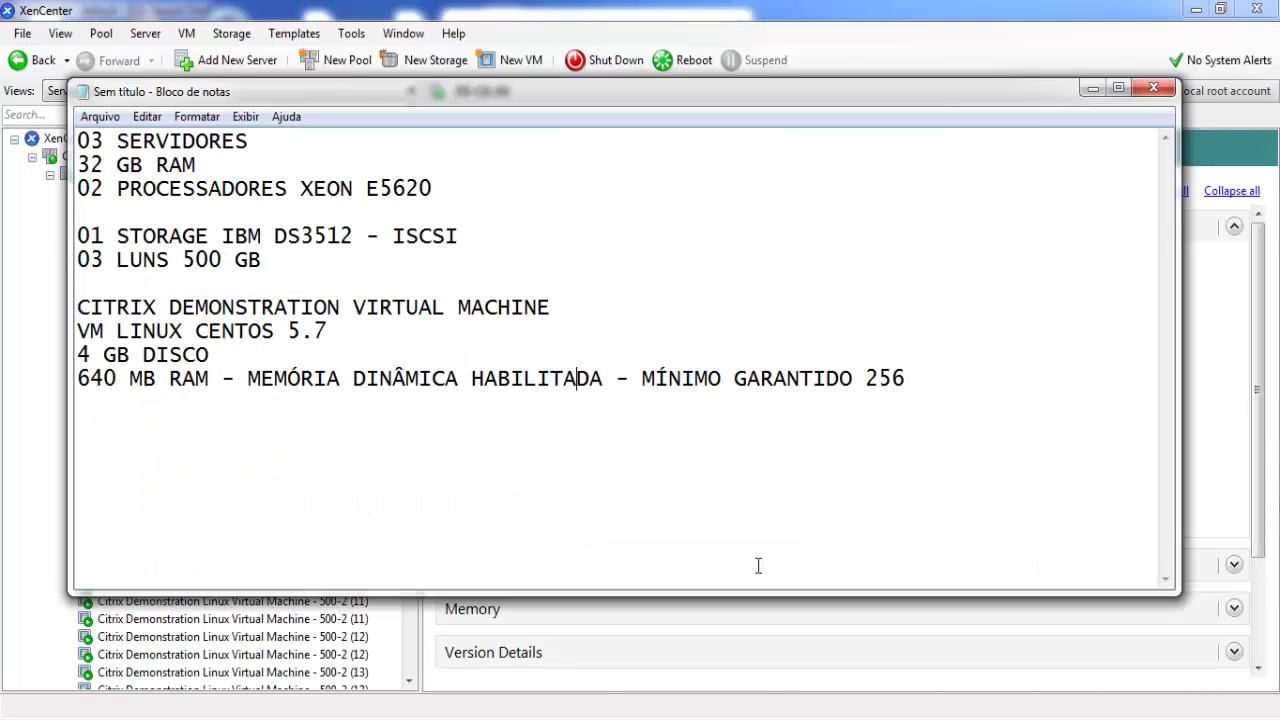
key("Return")
key("Return")
type("115 V")
key("BackSpace")
type("m")
key("BackSpace")
type("vms")
key("BackSpace")
key("BackSpace")
key("BackSpace")
type("VMS")
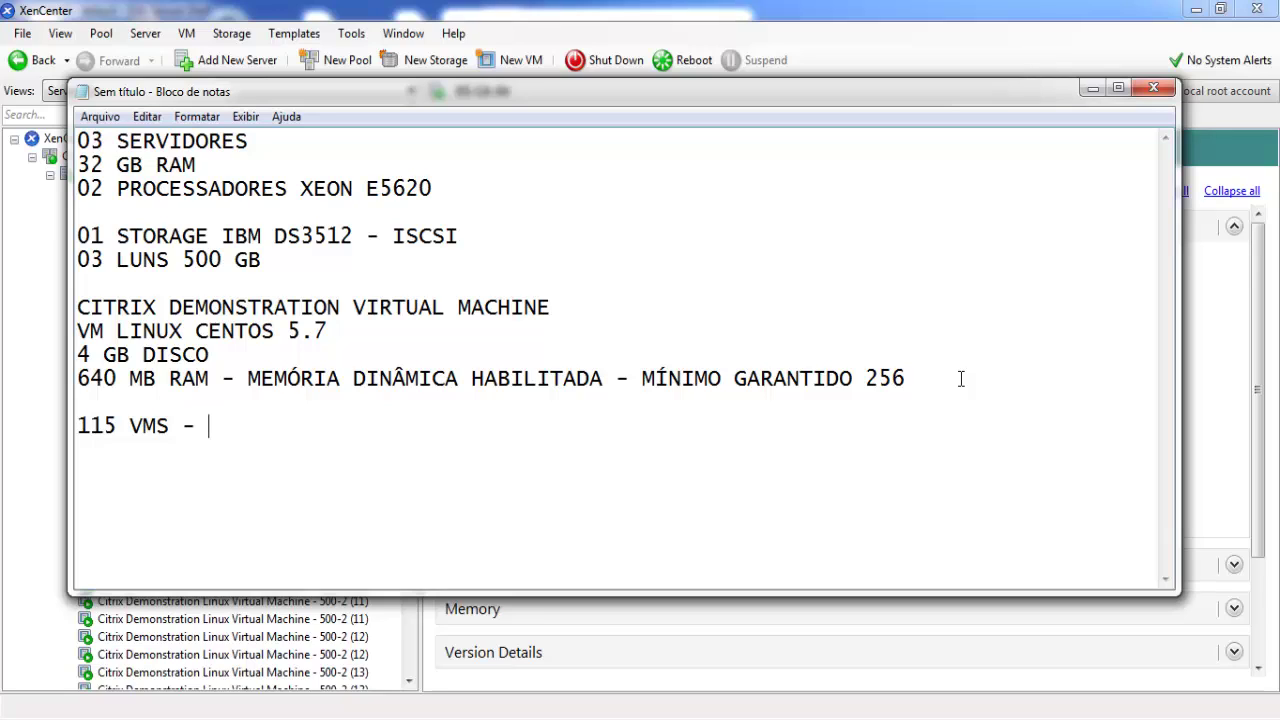
type(" -")
key("BackSpace")
key("BackSpace")
type("X 3 HOT")
key("BackSpace")
type("ST")
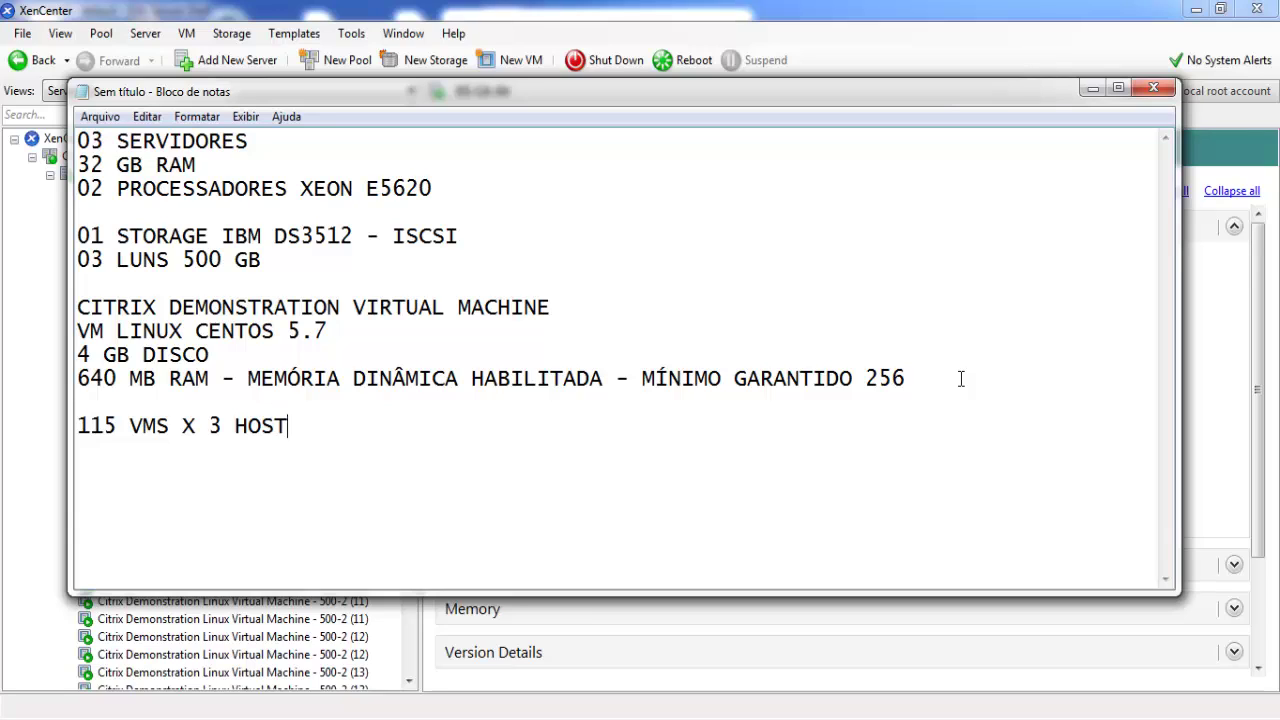
type("S =")
type("345 VMS")
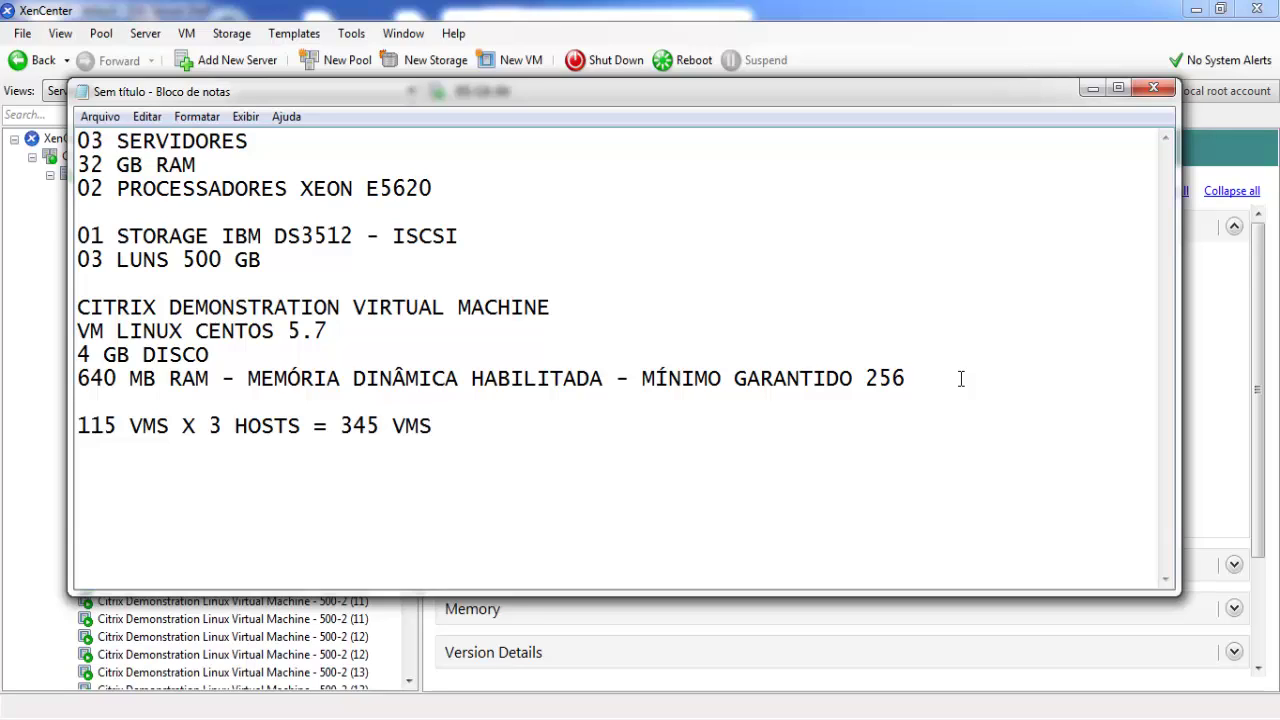
type(" POOL")
Minimize Notepad and show XS-CA-04's memory: 32755 MB total, fully used
left_click(1091, 88)
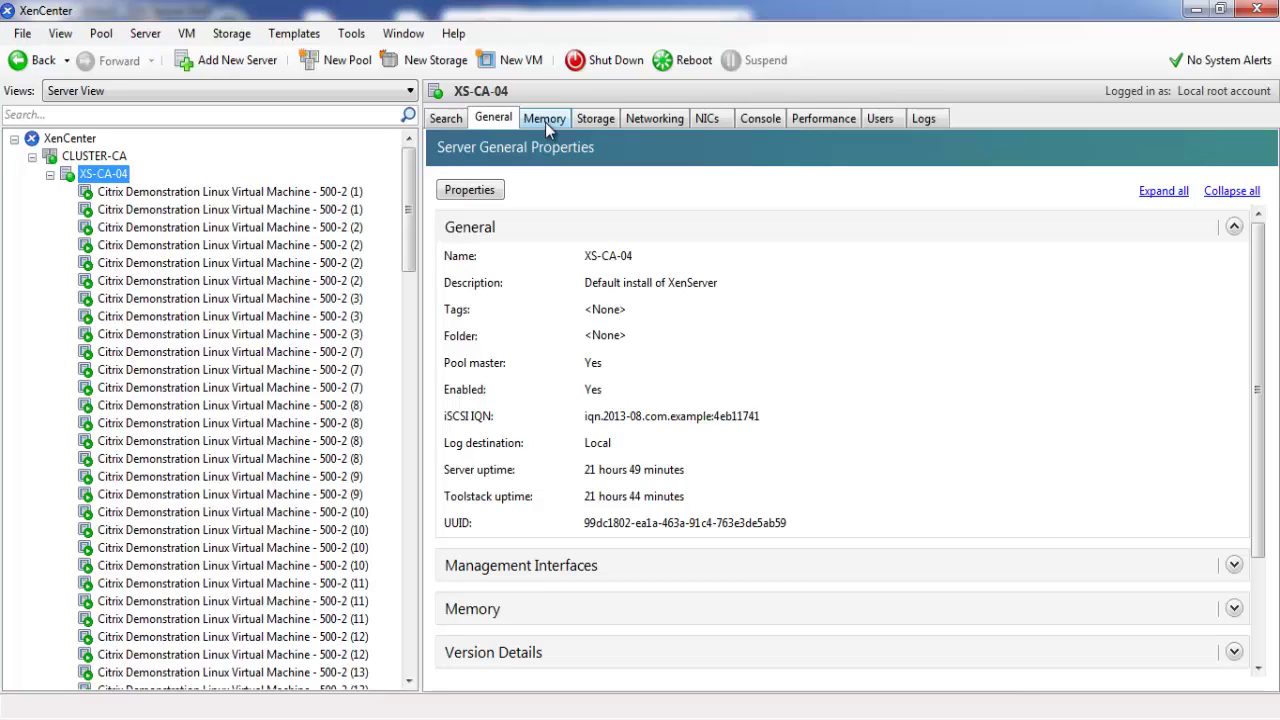
left_click(1160, 718)
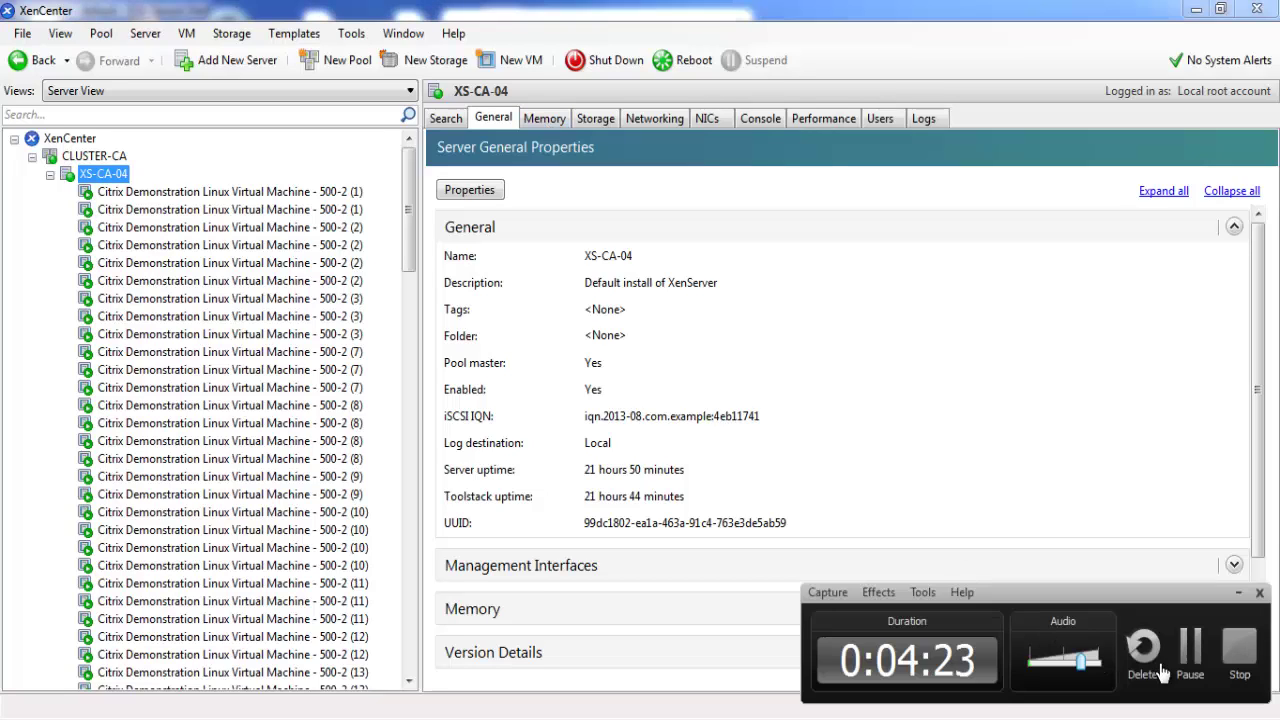
left_click(1192, 652)
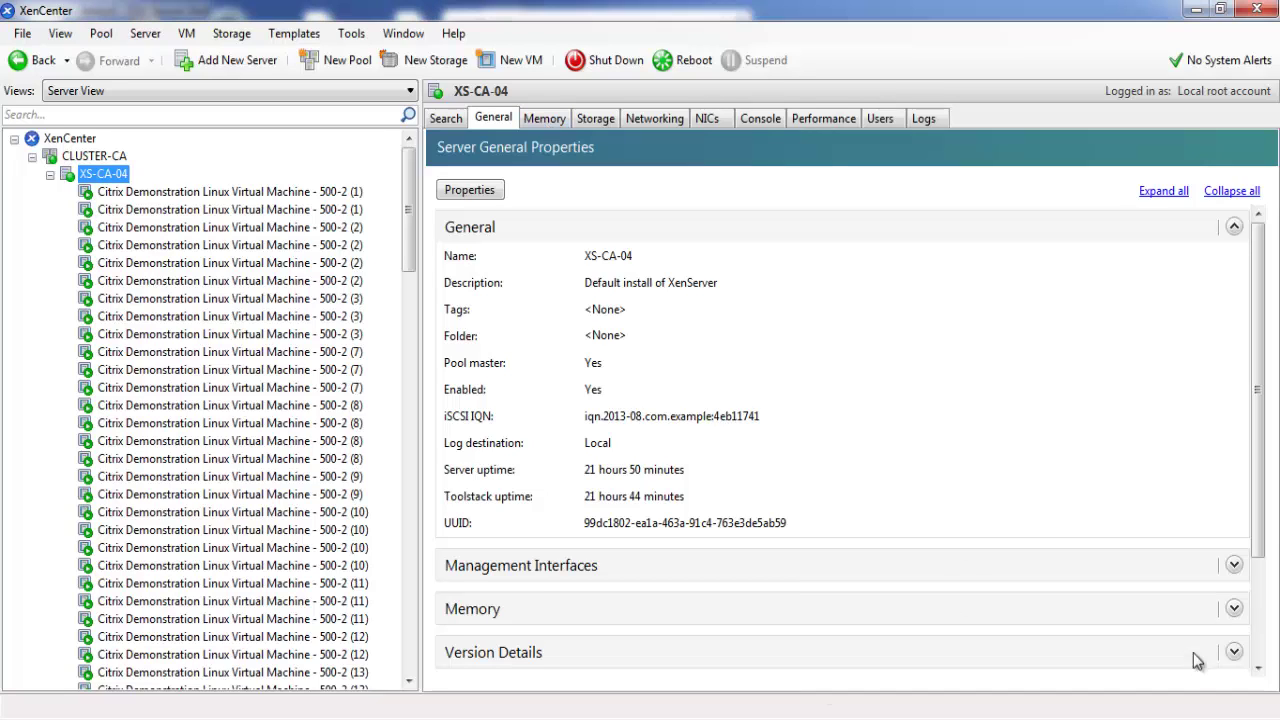
left_click(558, 118)
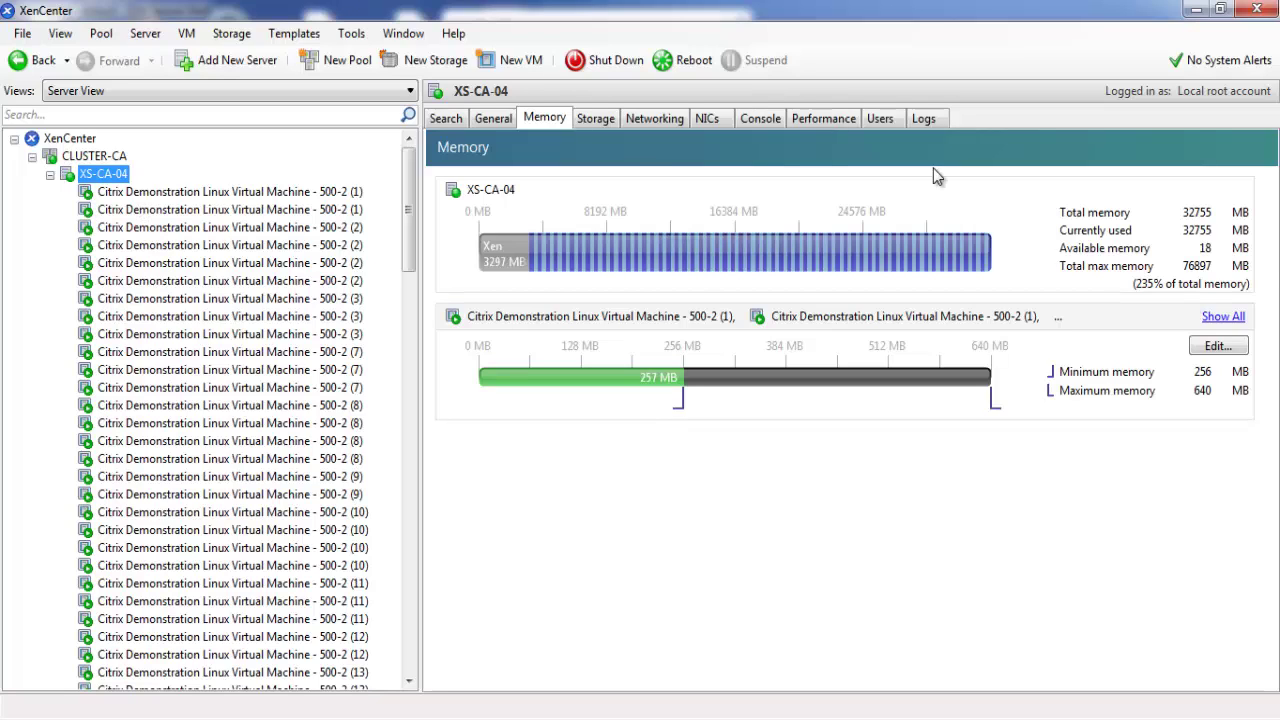
Compare XS-CA-01 and XS-CA-02 memory (32755 MB, 235% VM maximums), then re-expand XS-CA-04
left_click(50, 174)
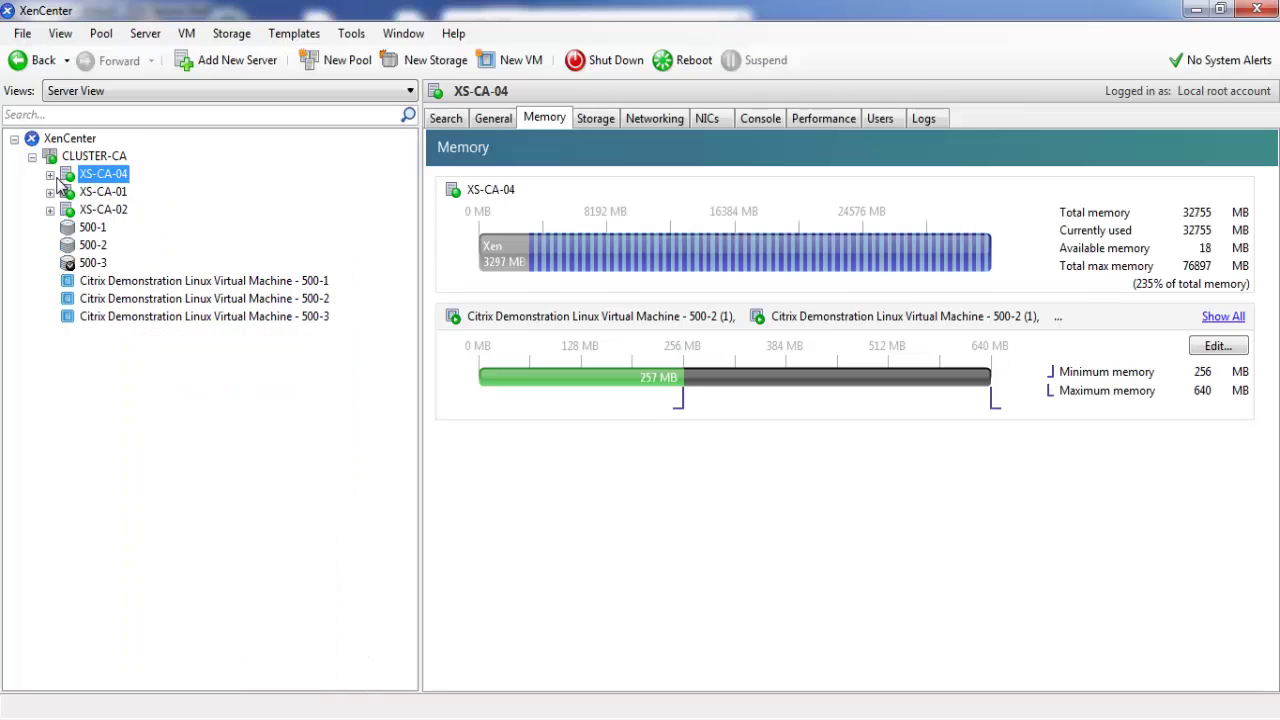
left_click(117, 193)
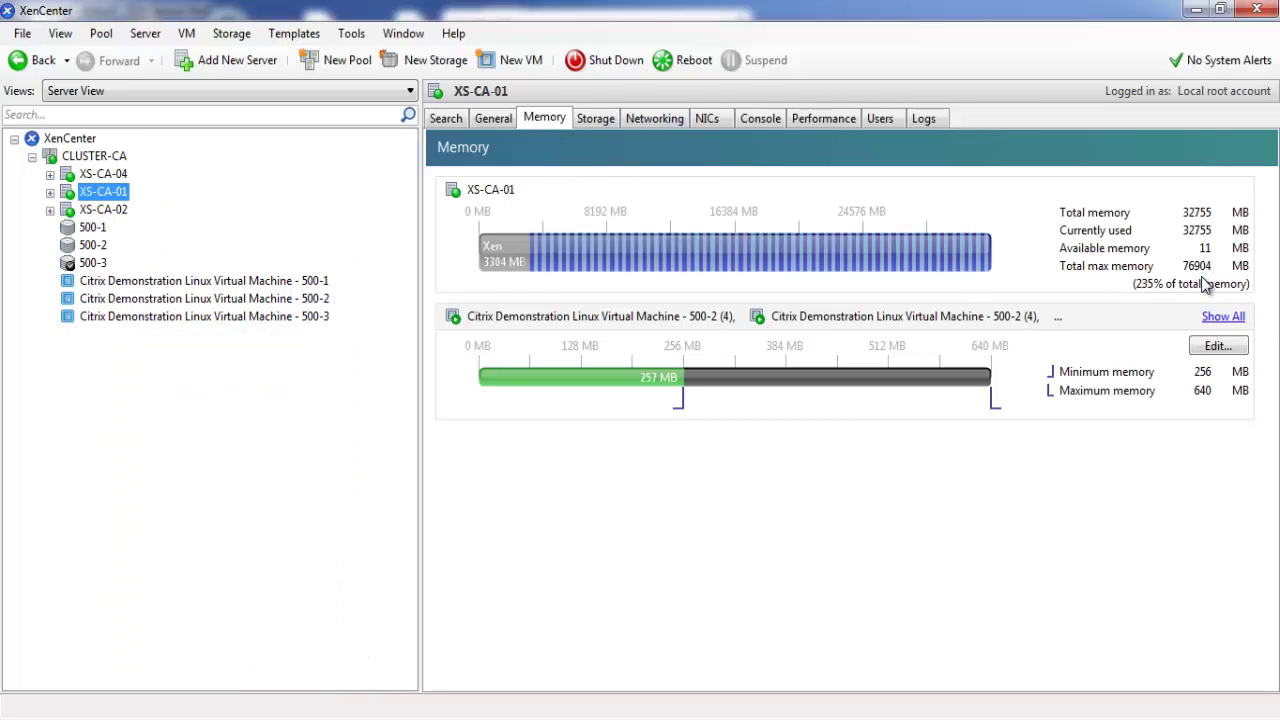
left_click(103, 209)
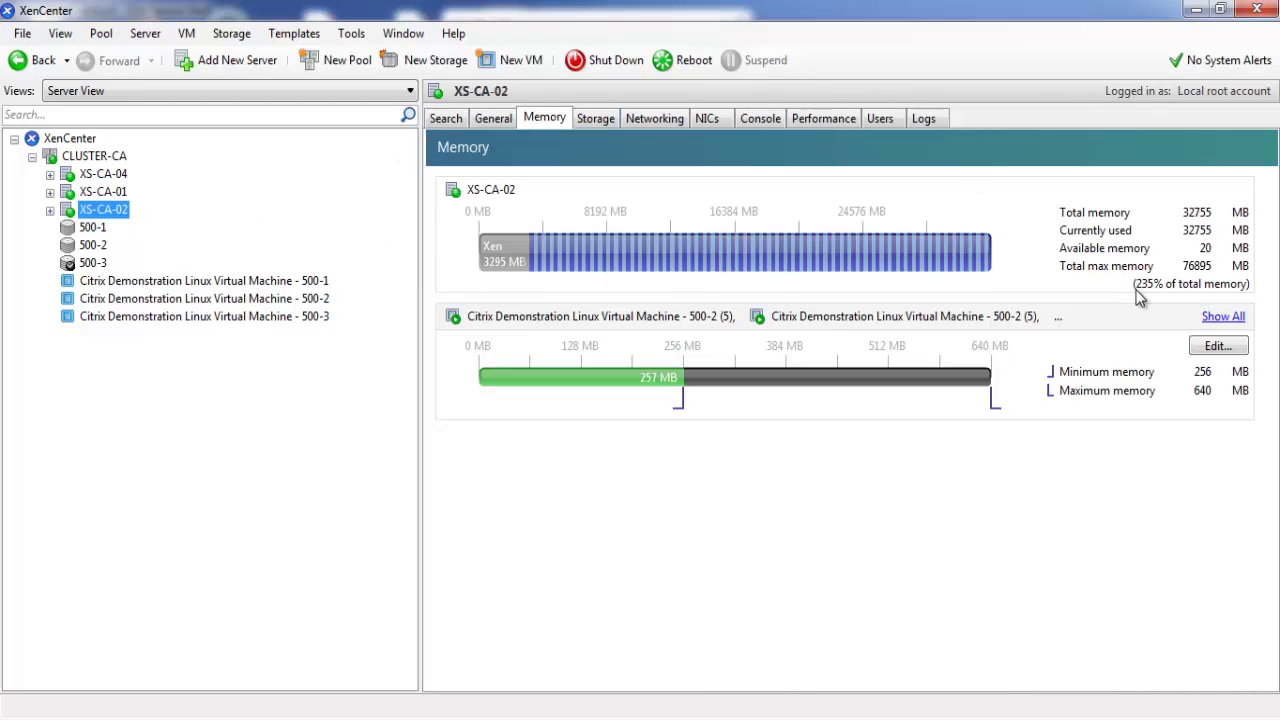
left_click(50, 174)
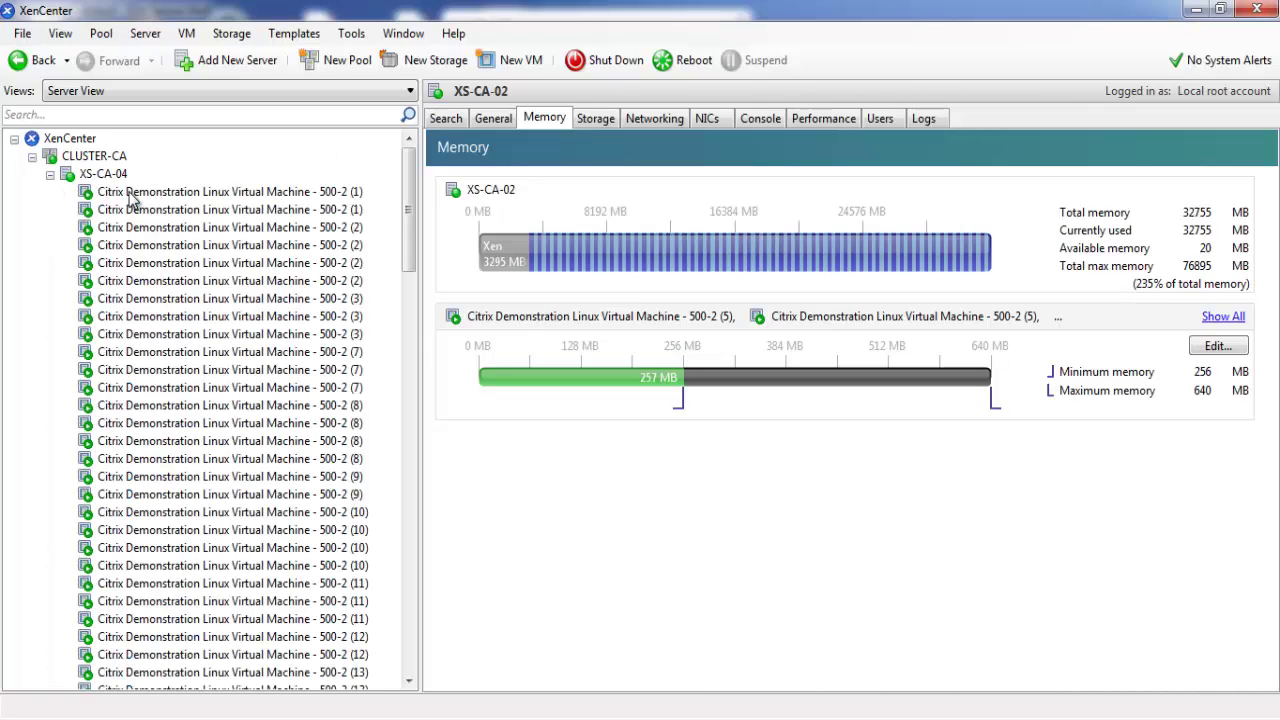
View memory of VMs 500-2 (1) and 500-2 (2): 256 MB minimum, 640 MB maximum
left_click(300, 191)
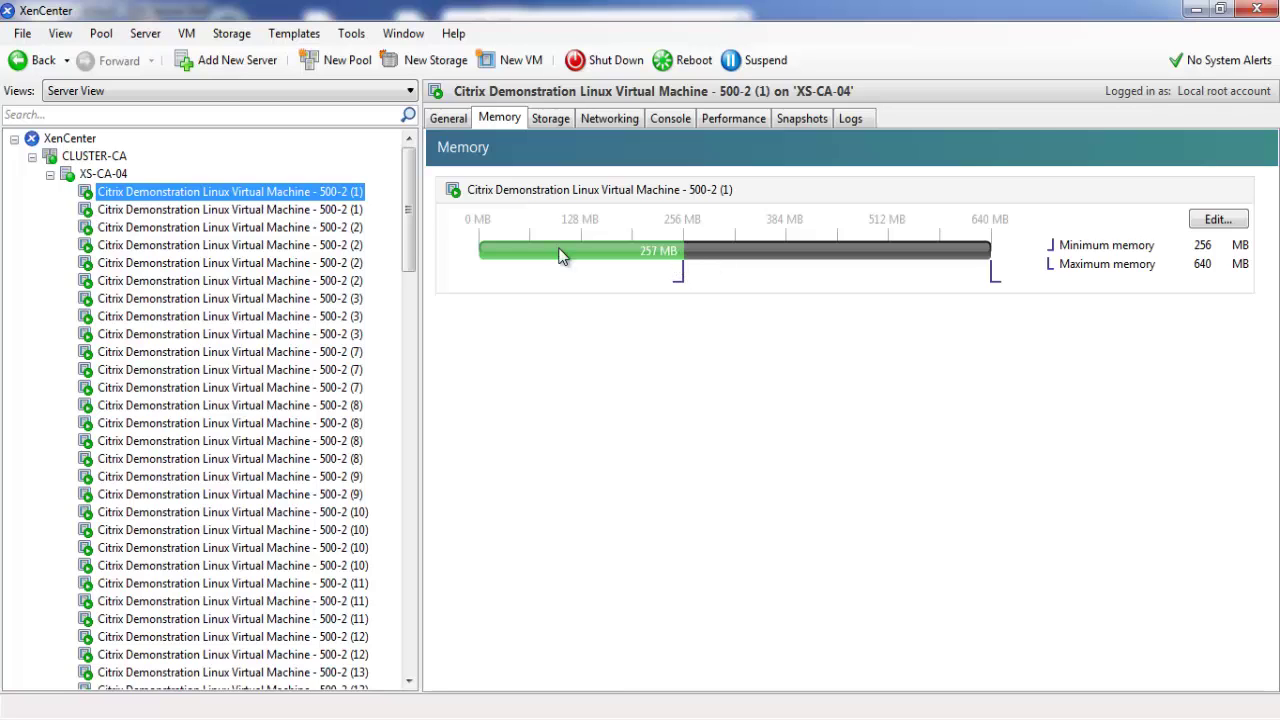
left_click(266, 209)
left_click(519, 119)
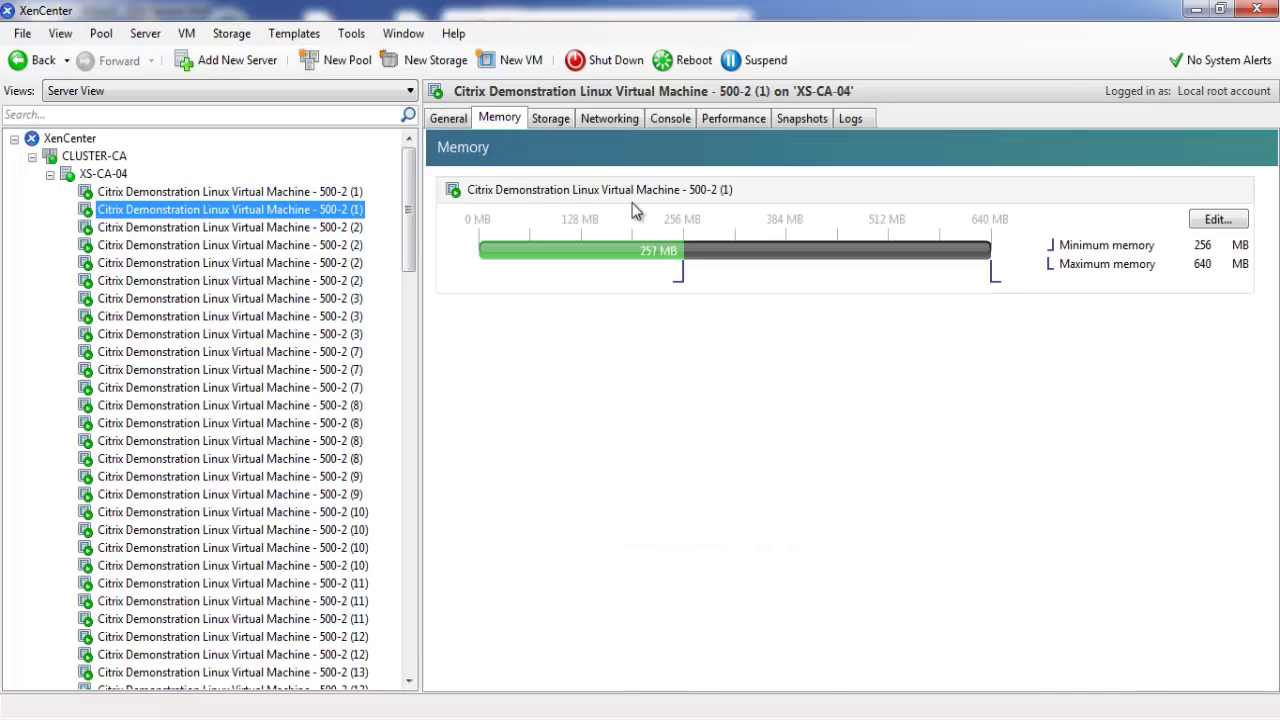
left_click(210, 228)
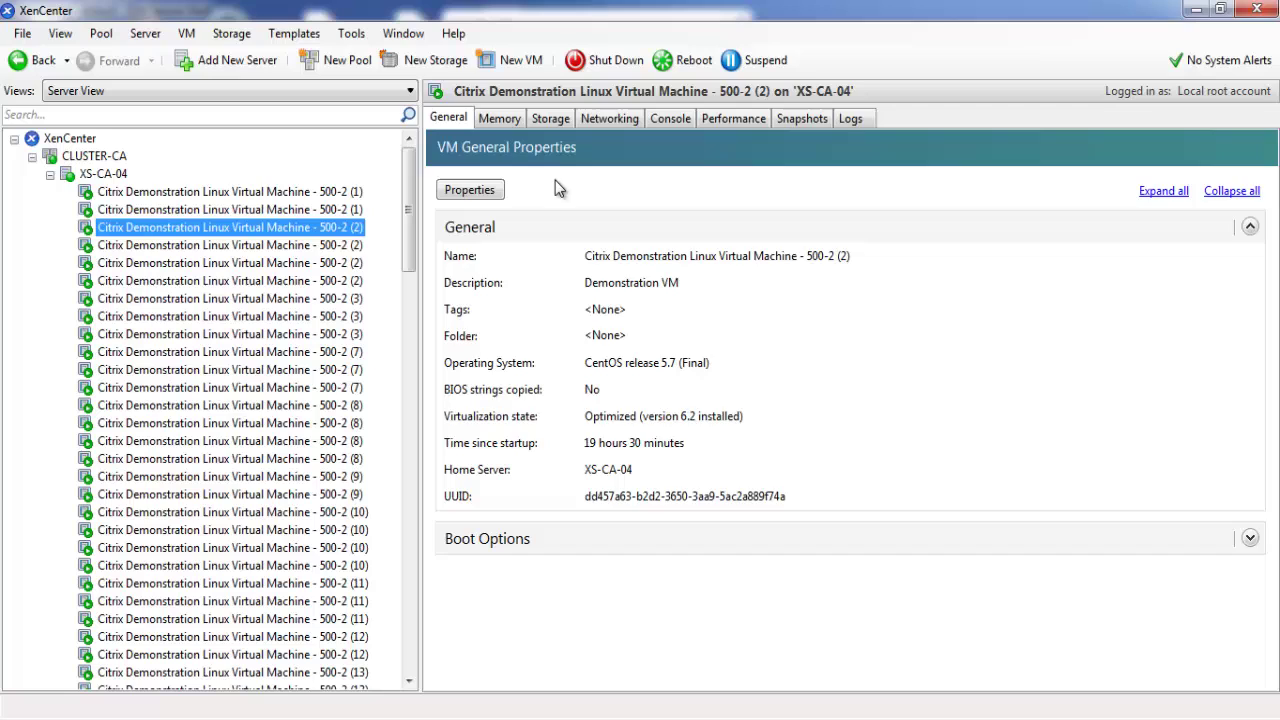
left_click(499, 119)
left_click(248, 252)
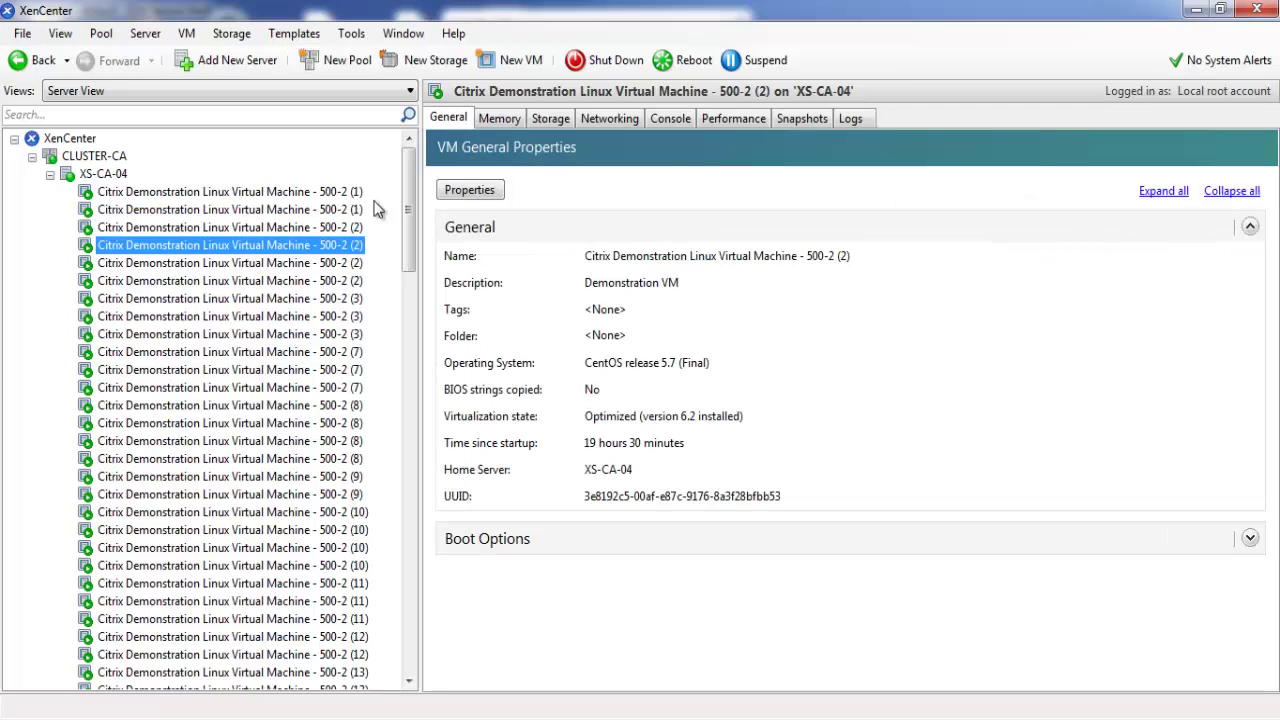
left_click(499, 119)
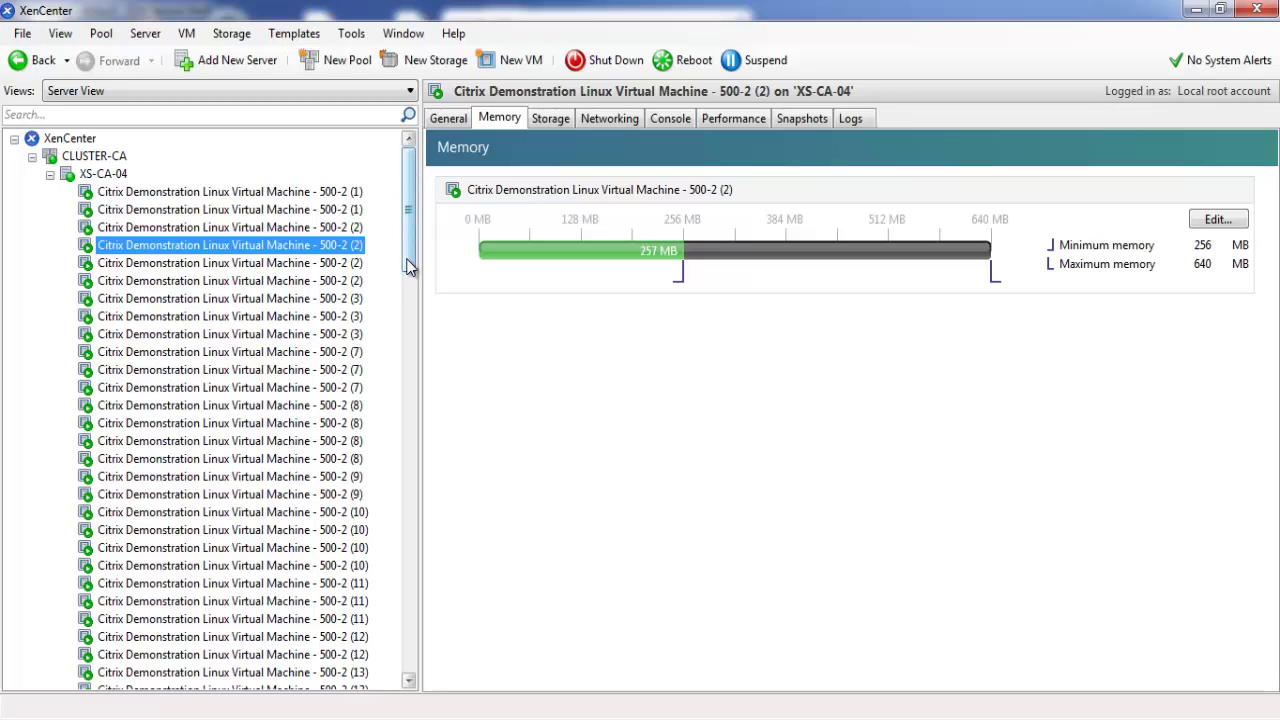
left_click_drag(410, 265, 420, 676)
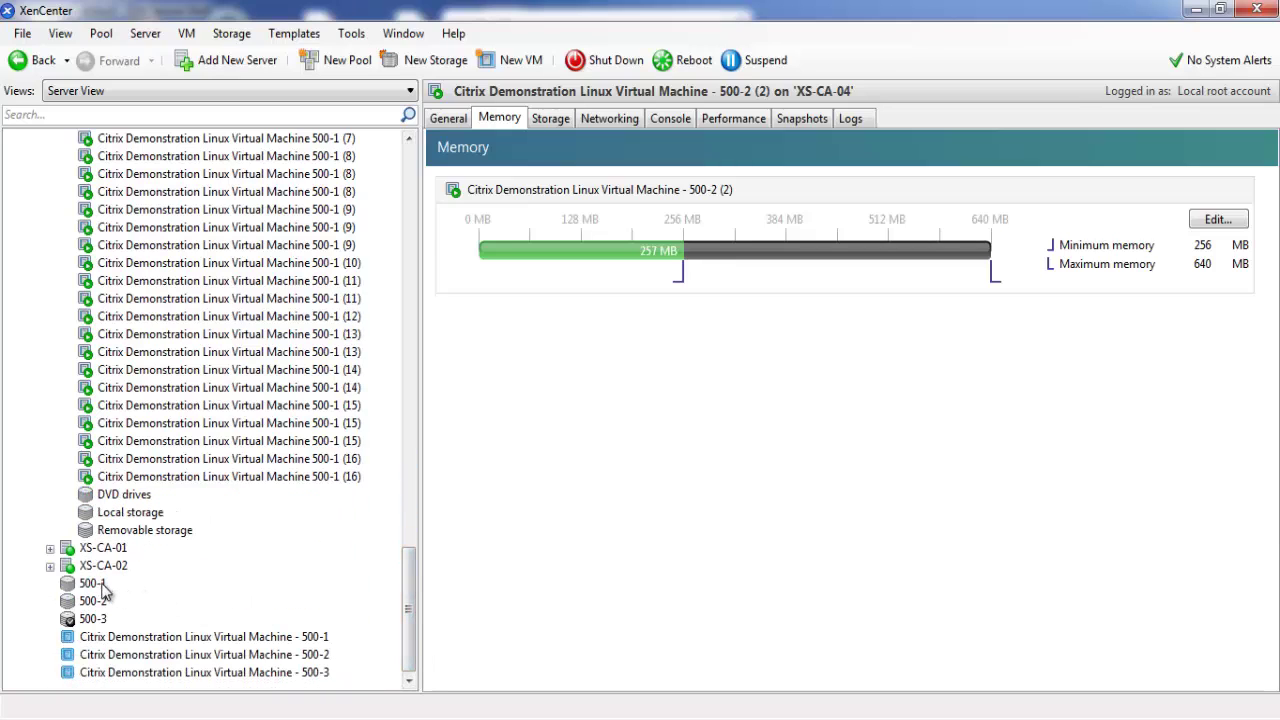
Inspect storage repositories 500-1 and 500-2, ending on 500-3 with 410.1 GB of 500 GB used
left_click(105, 588)
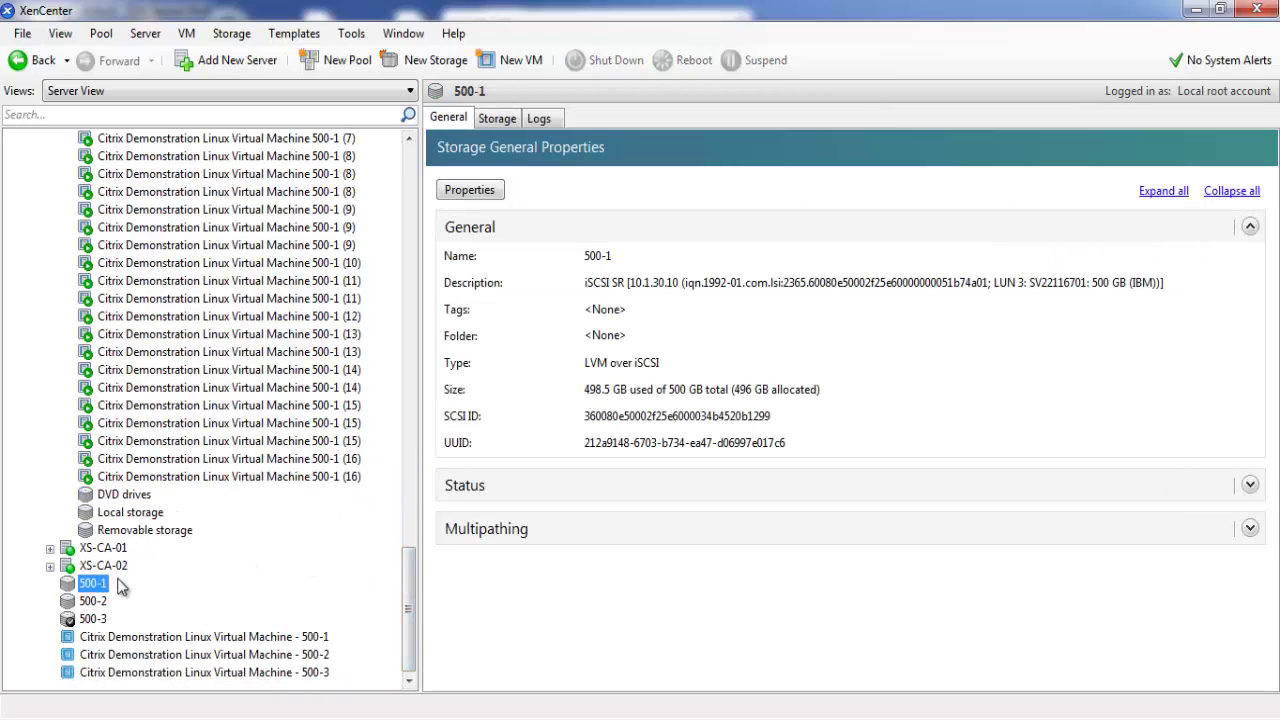
left_click(495, 120)
mouse_move(1256, 245)
left_mouse_down()
mouse_move(1258, 470)
mouse_move(1272, 532)
mouse_move(1256, 235)
left_mouse_up()
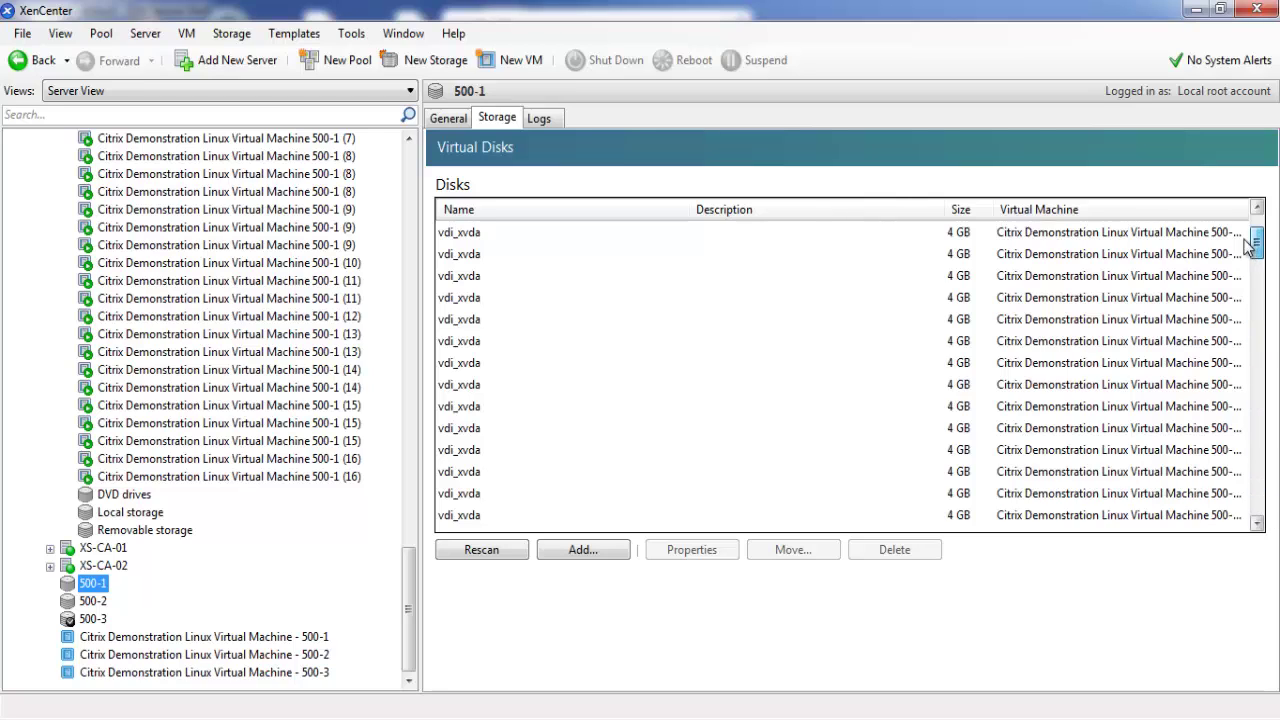
left_click(92, 602)
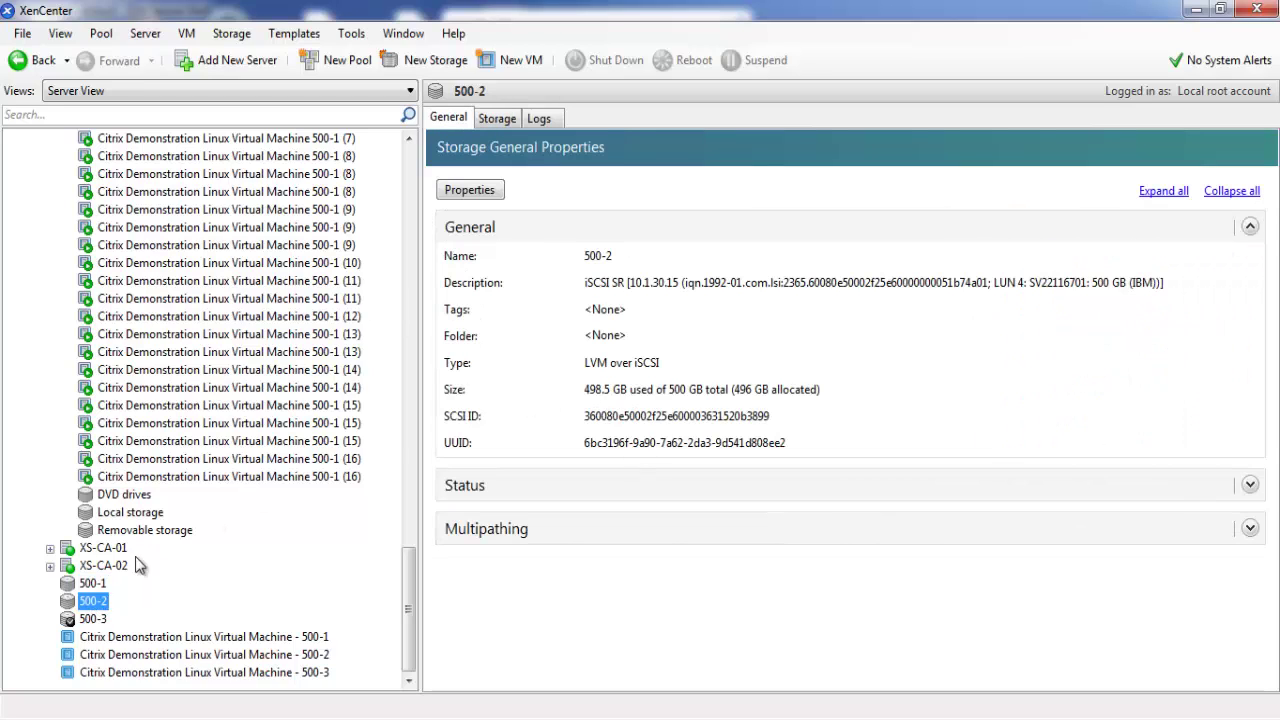
left_click(93, 619)
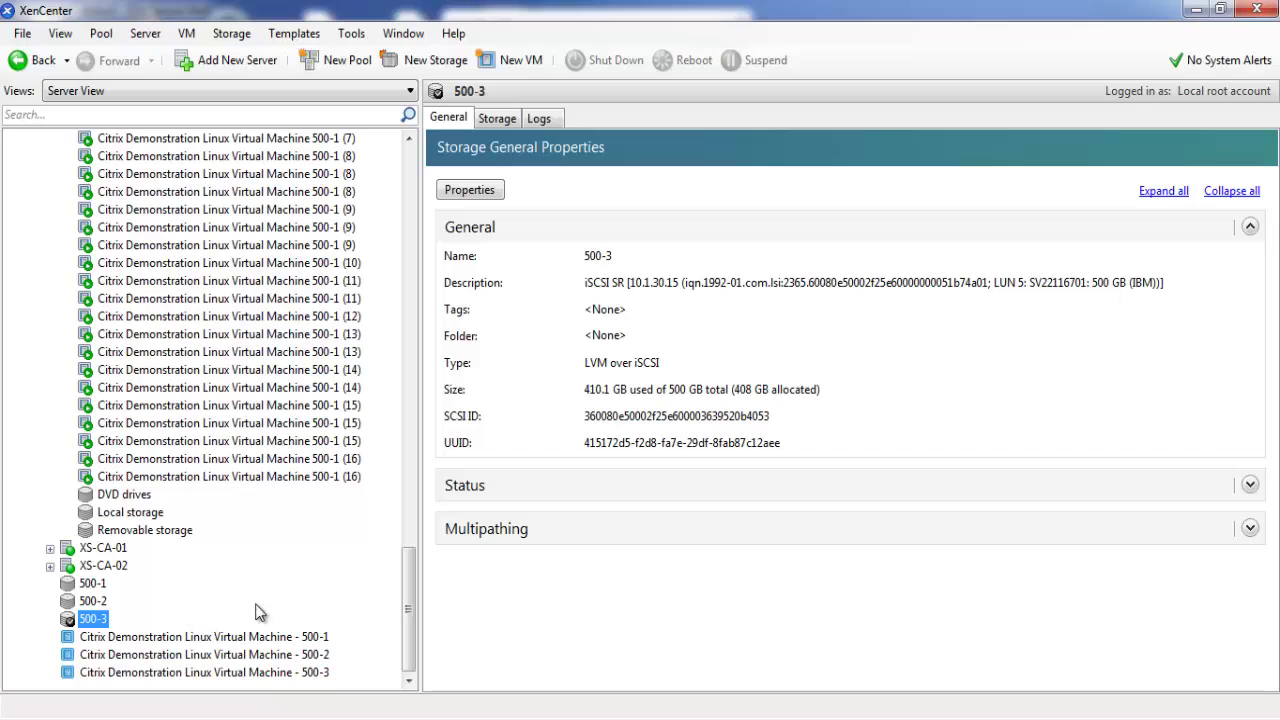
left_click_drag(408, 612, 408, 208)
Show XS-CA-04's memory (18 MB free of 32755 MB) and briefly check Task Manager
left_click(108, 175)
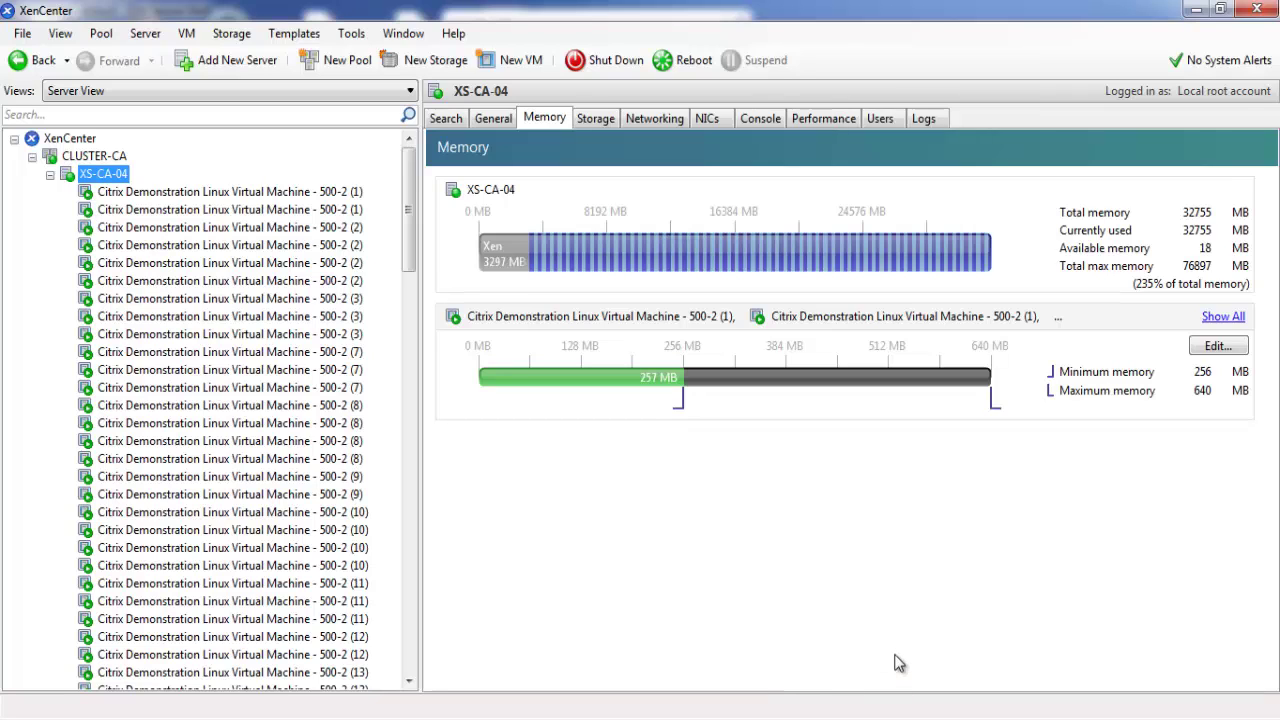
key("ctrl+shift+Escape")
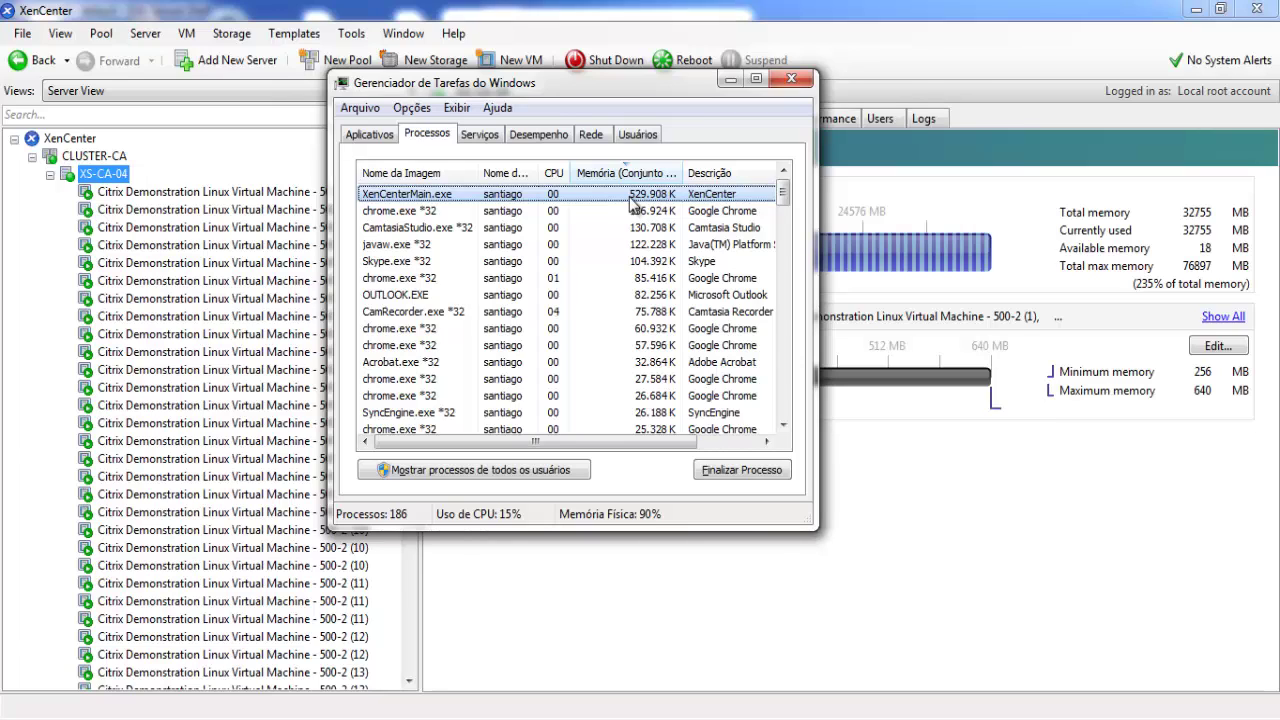
left_click(731, 79)
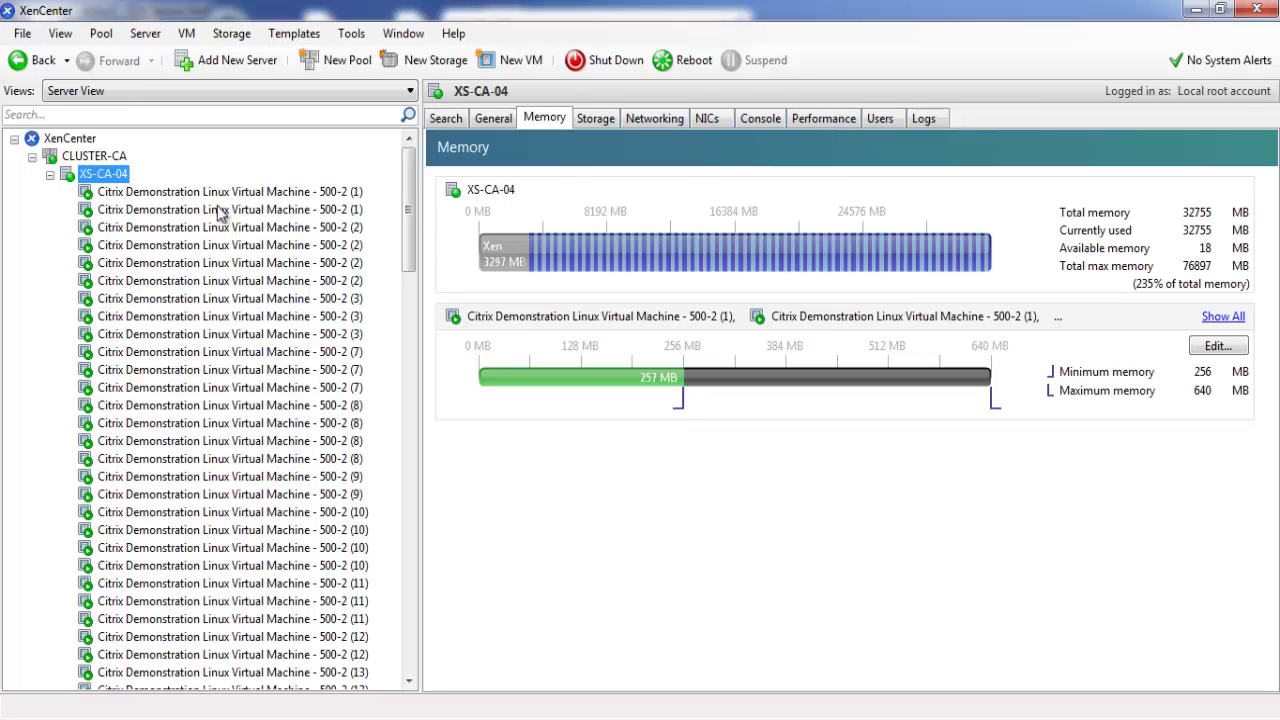
View XS-CA-04's performance graphs with the Used Memory reading shown
left_click(823, 118)
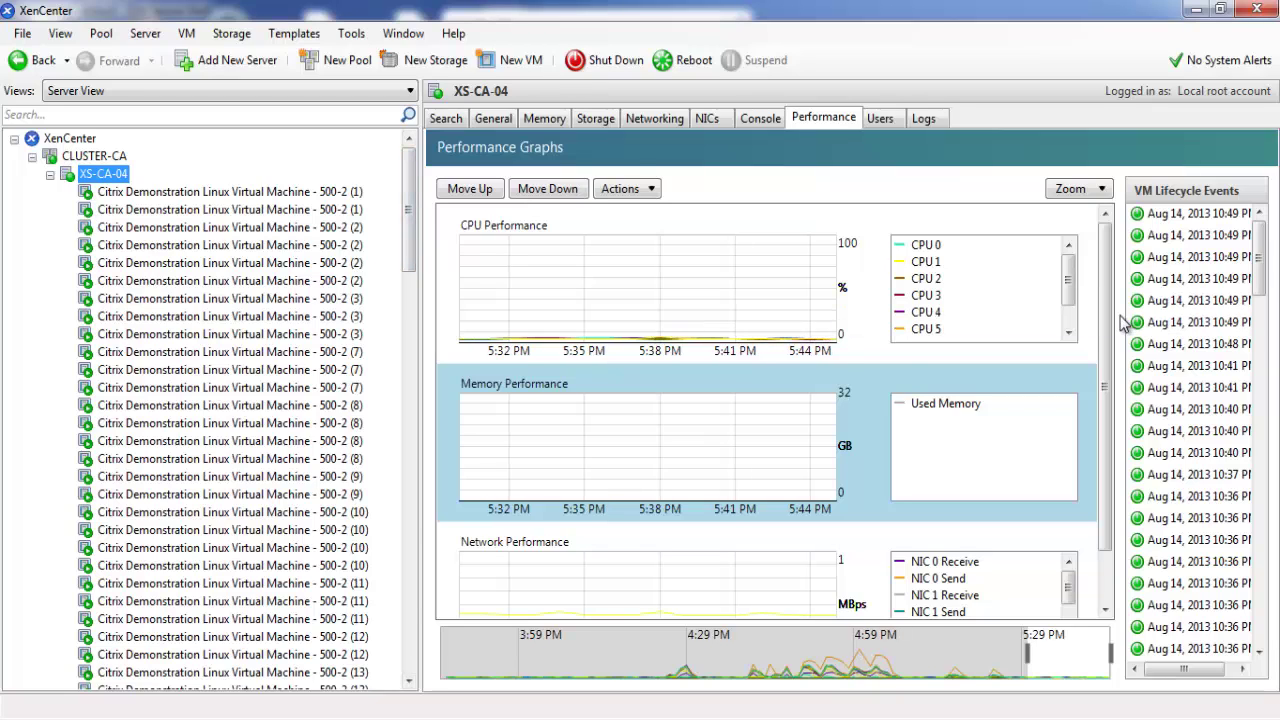
scroll(1100, 400, "down", 2)
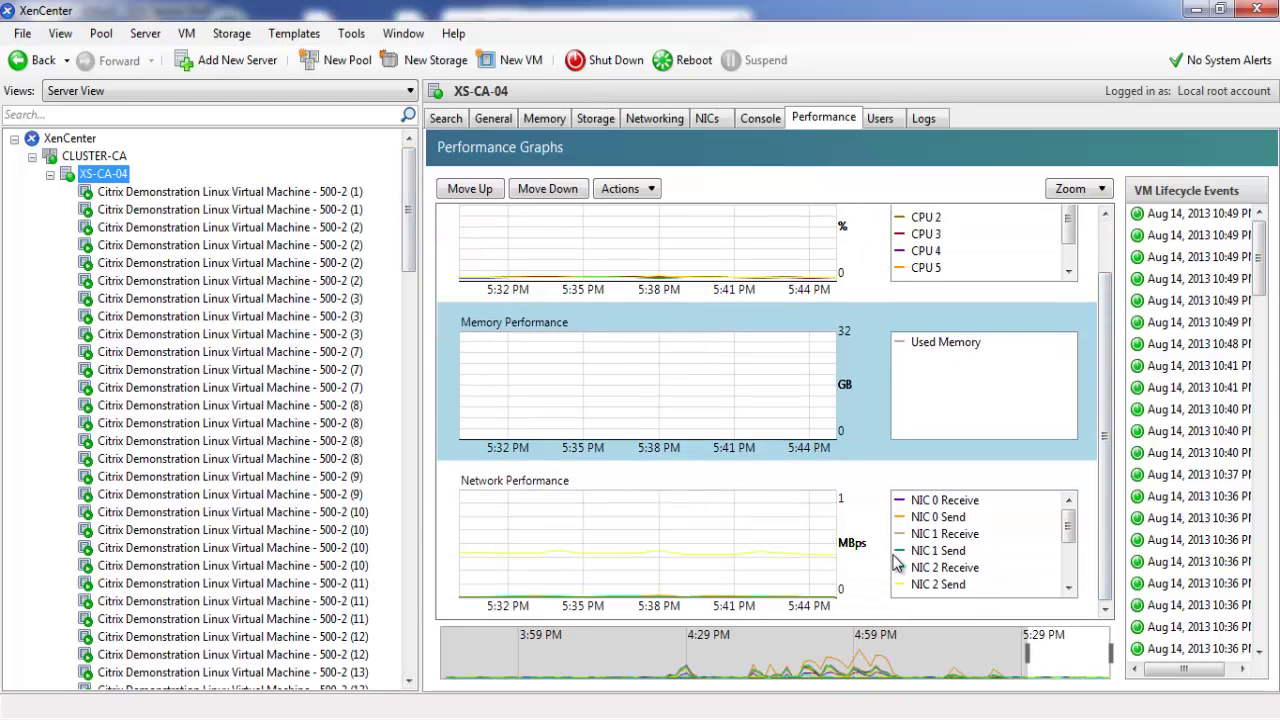
left_click(944, 343)
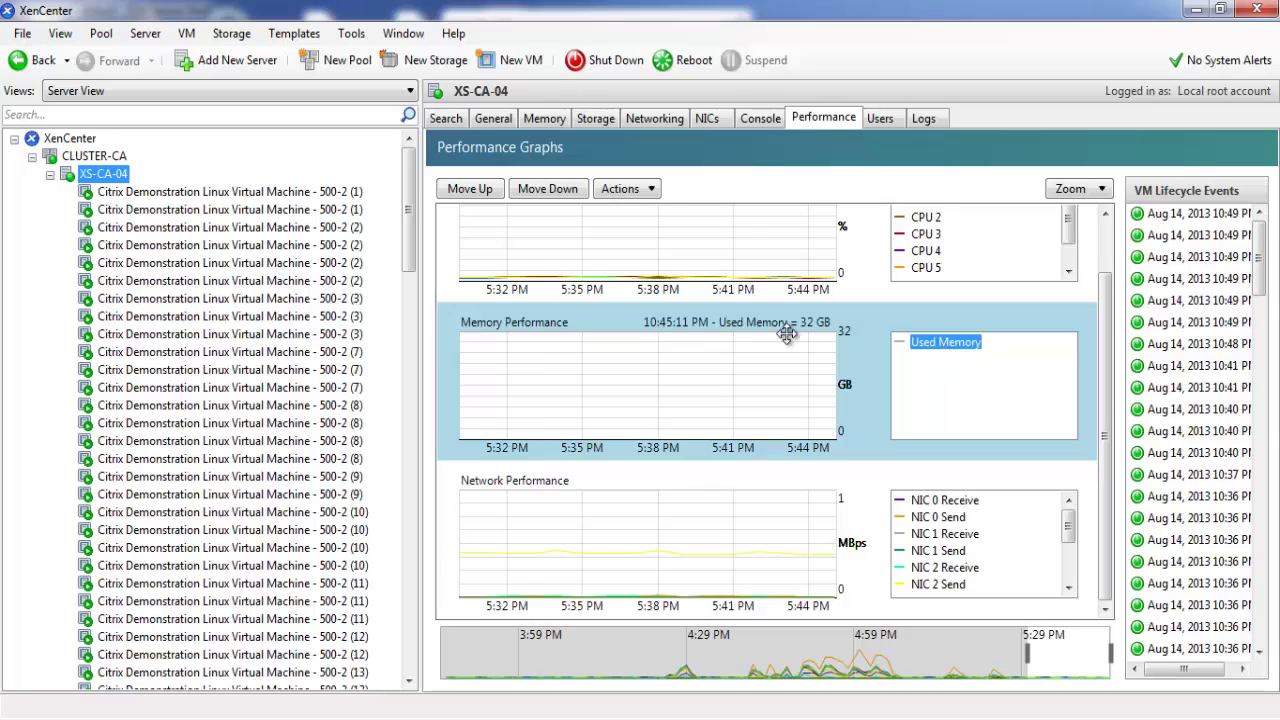
scroll(1060, 320, "up", 2)
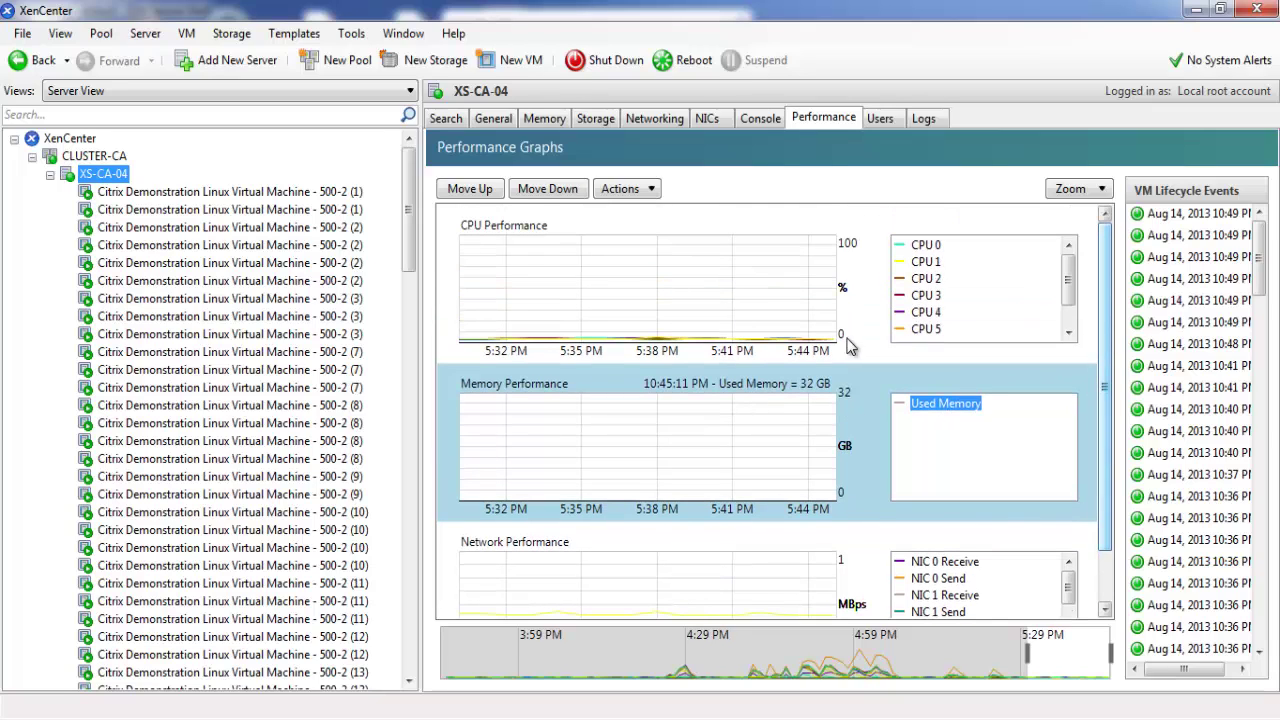
Collapse and expand XS-CA-04 and XS-CA-02 in the tree to list XS-CA-04's demo VMs
left_click(50, 174)
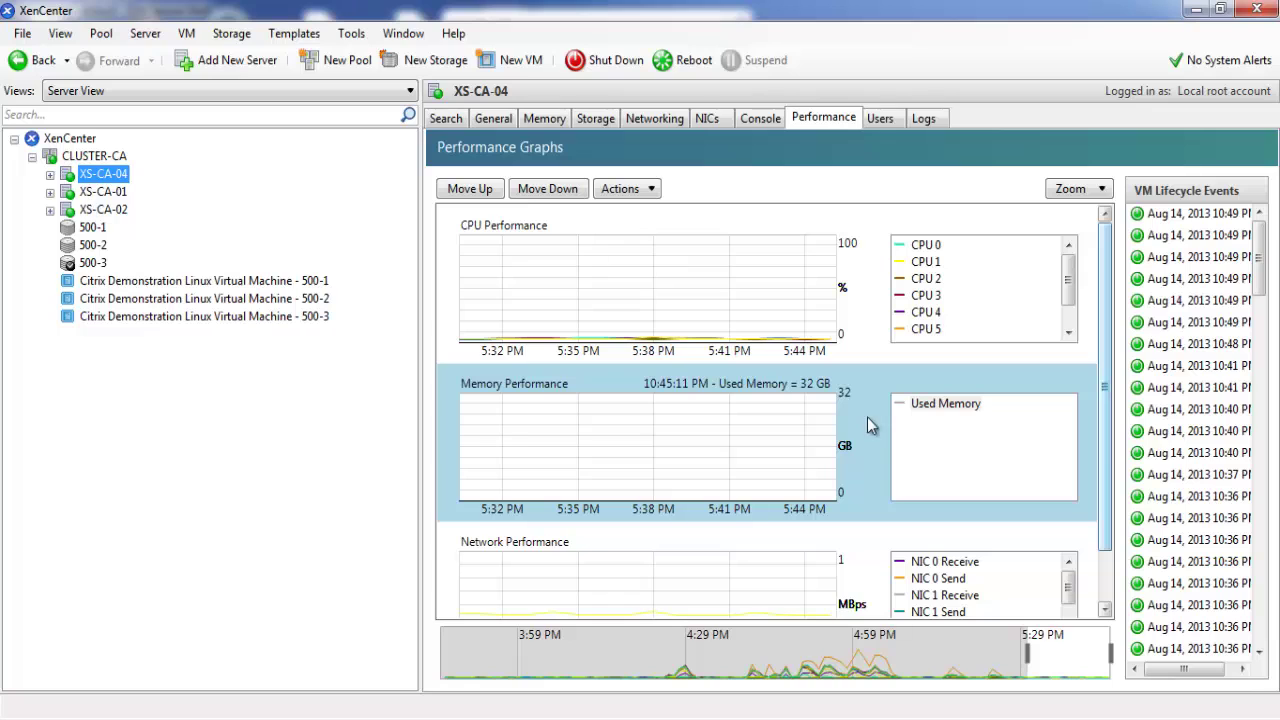
left_click_drag(1102, 410, 1103, 462)
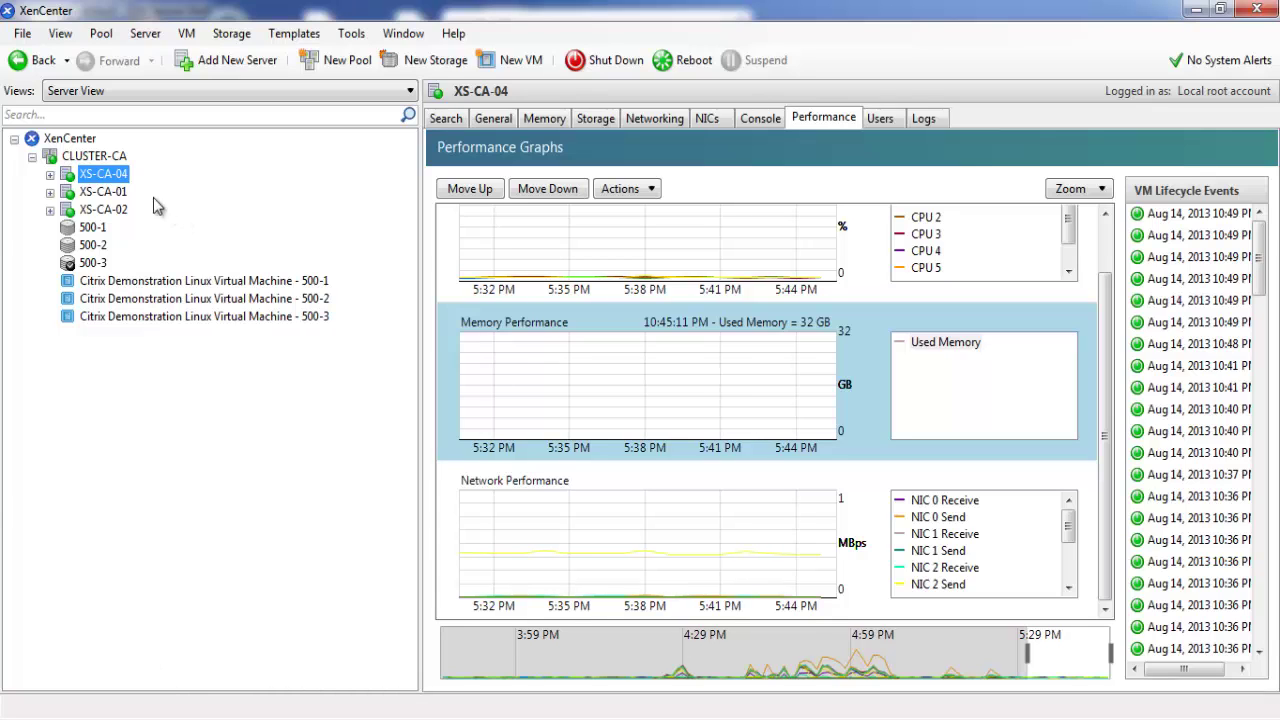
left_click(50, 211)
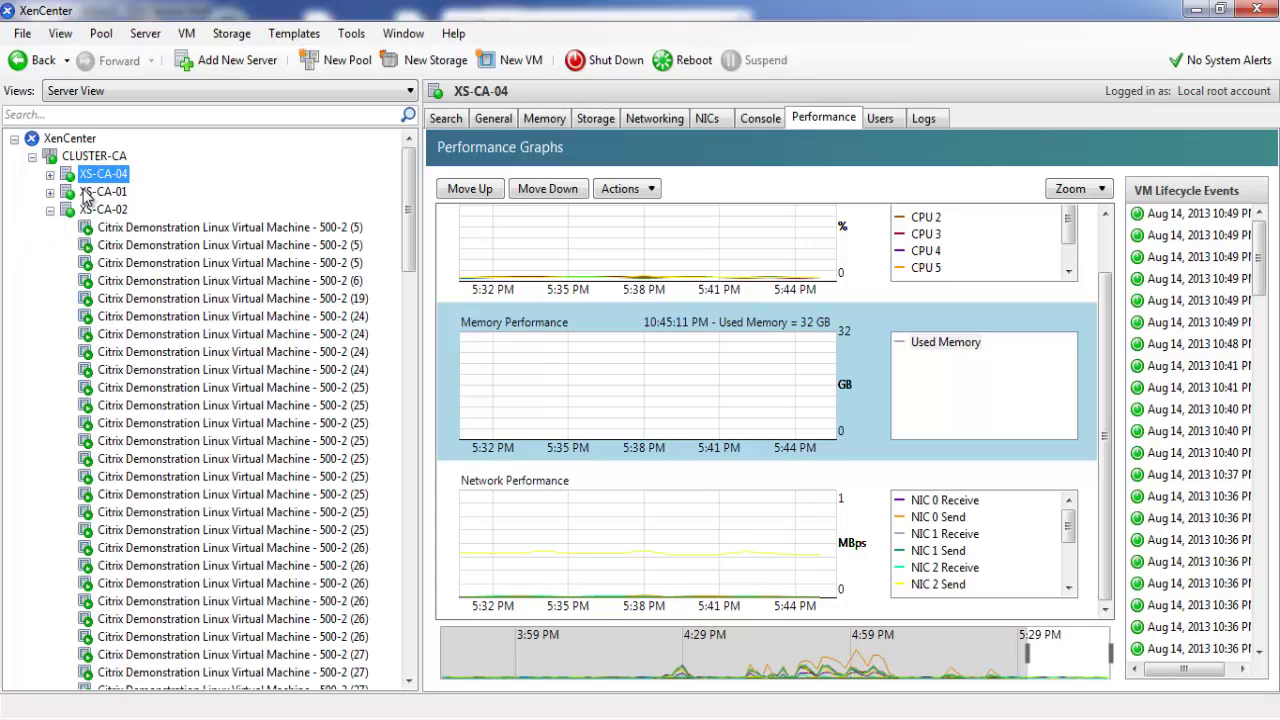
left_click(50, 211)
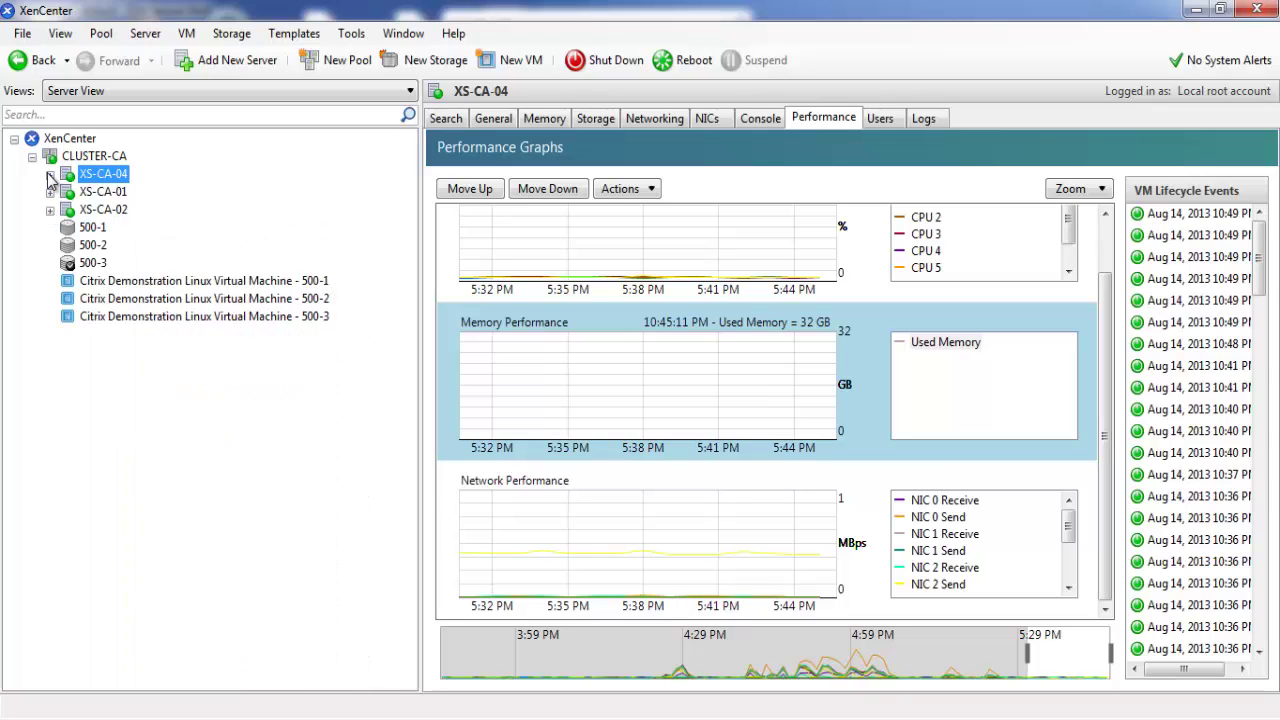
left_click(50, 176)
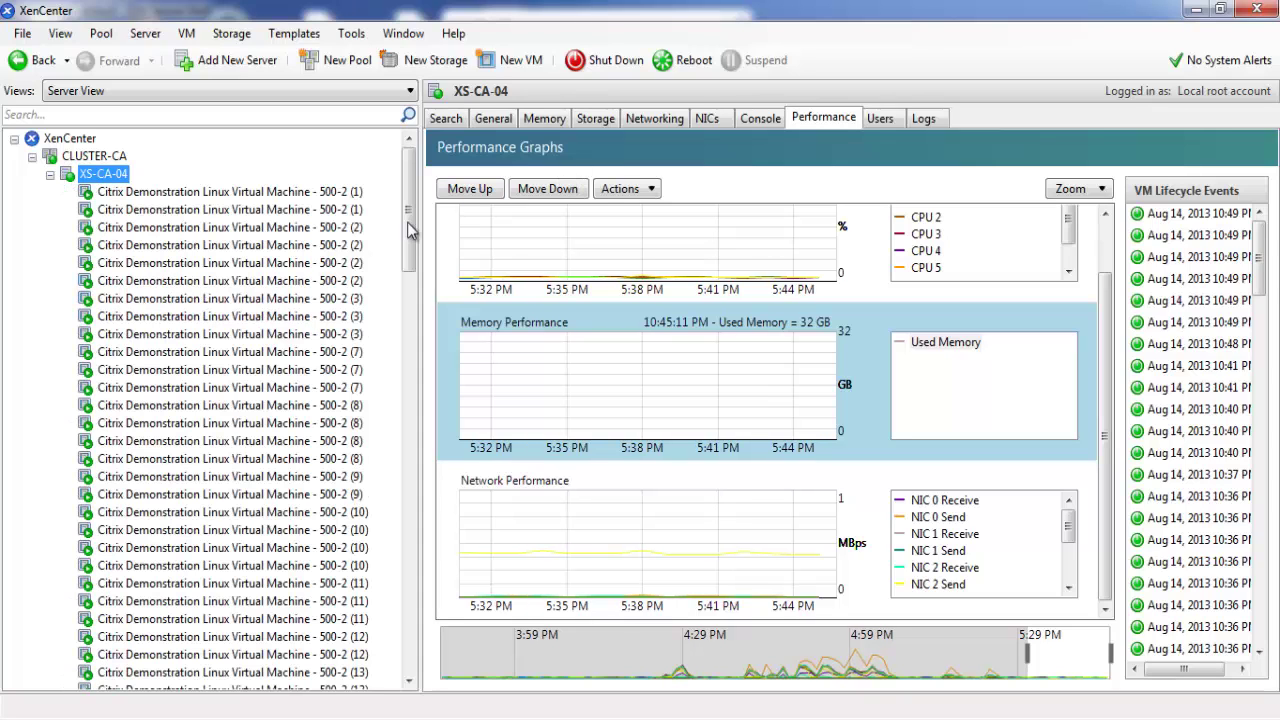
left_click_drag(408, 235, 410, 640)
Select VM 500-1 (15) on XS-CA-04 and view its text console at the login prompt
left_click(243, 476)
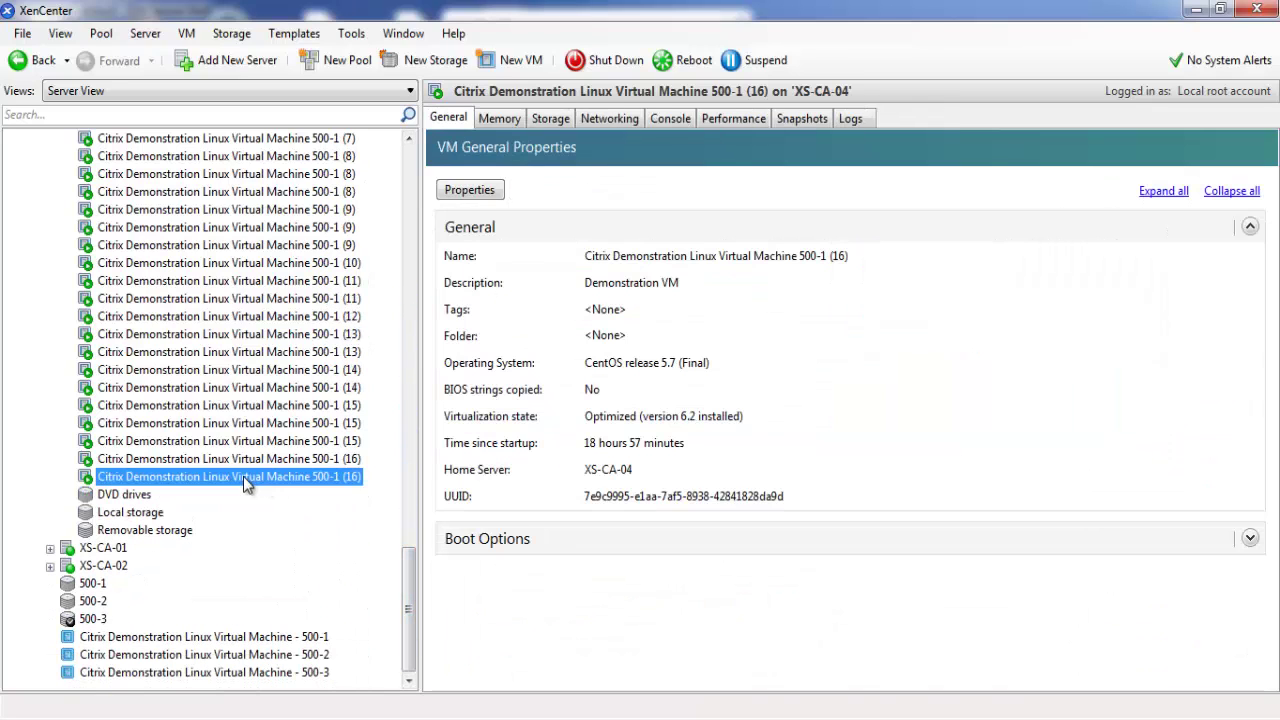
left_click(268, 458)
left_click(269, 428)
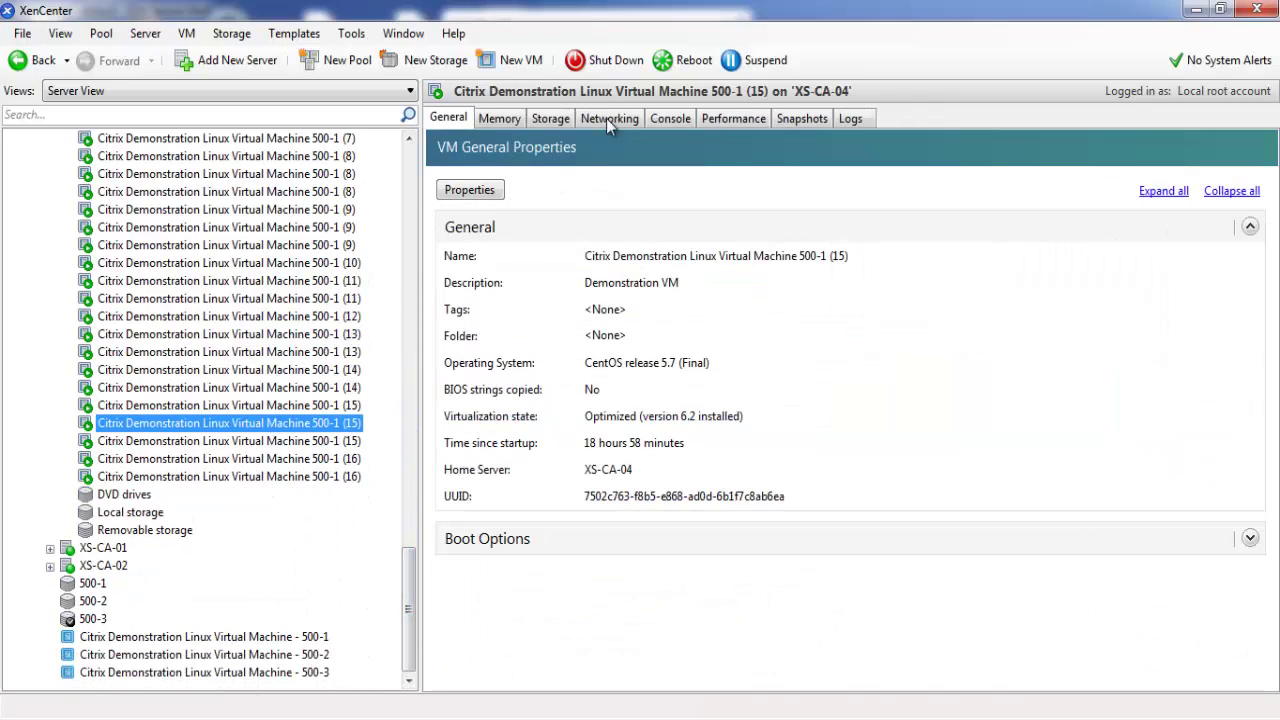
left_click(670, 118)
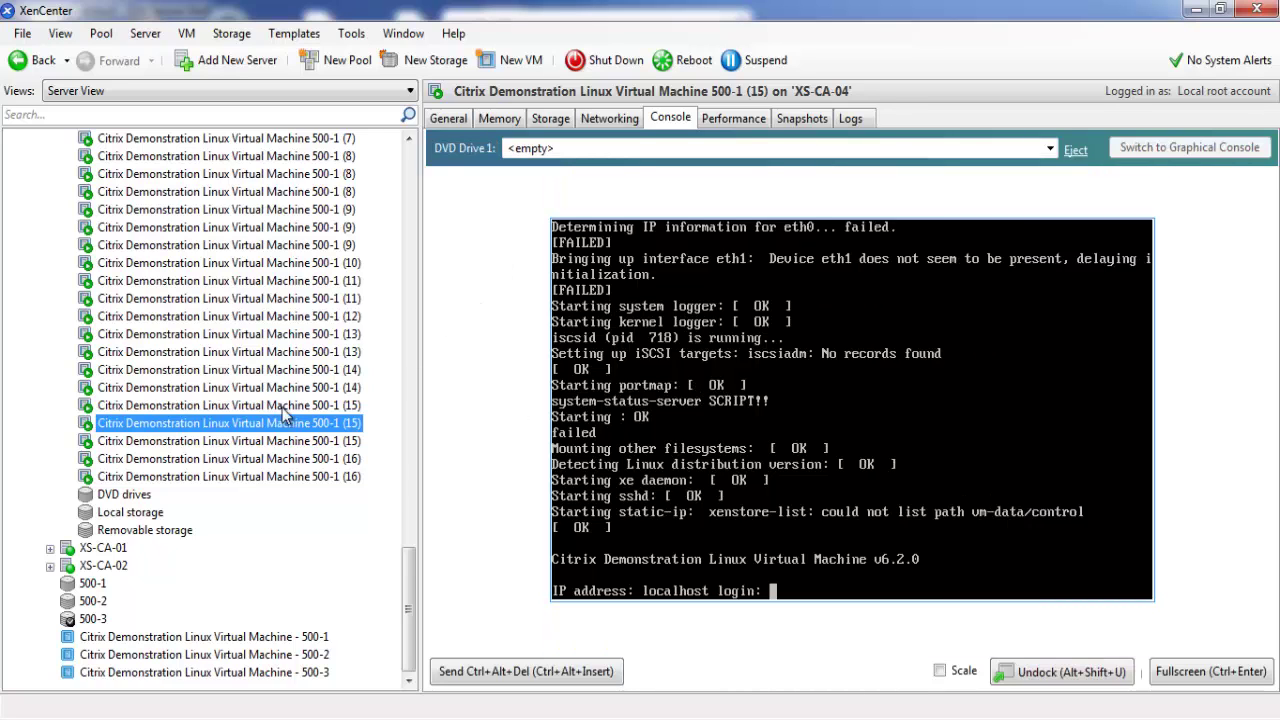
left_click_drag(413, 590, 400, 170)
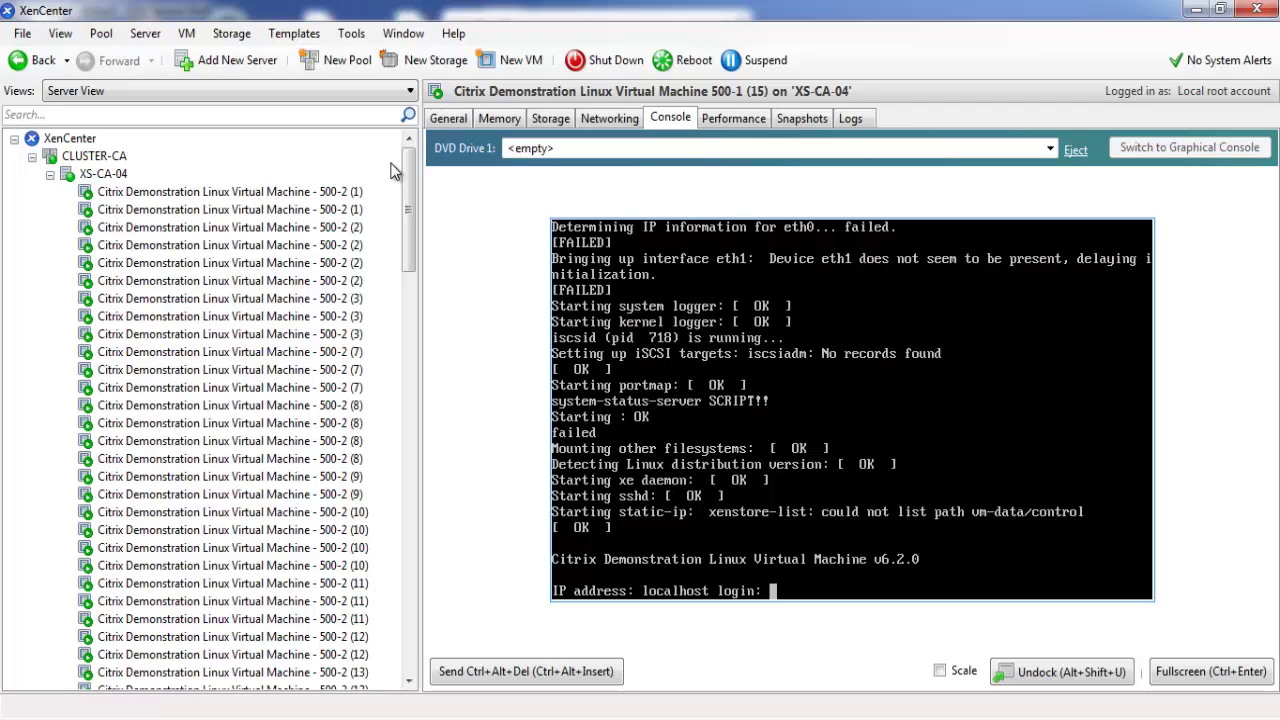
Return to XS-CA-04's performance graphs and expand XS-CA-01 to list its demo VMs
left_click(108, 175)
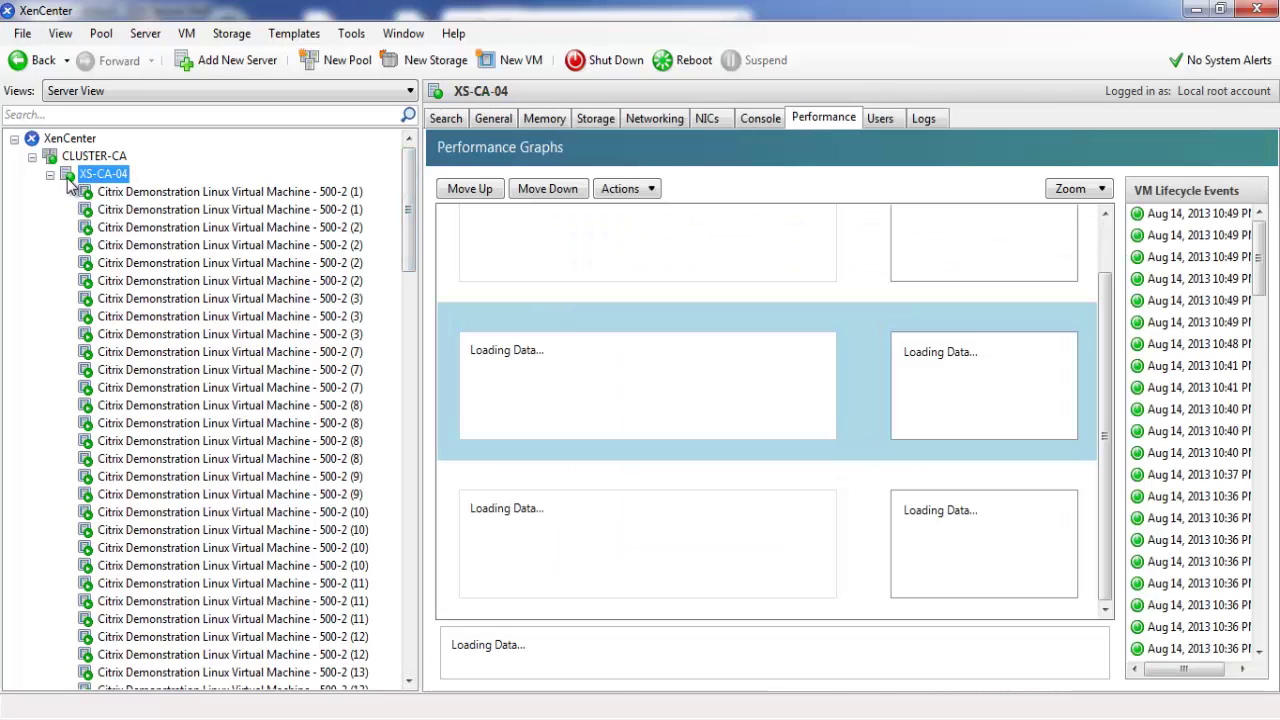
left_click(50, 175)
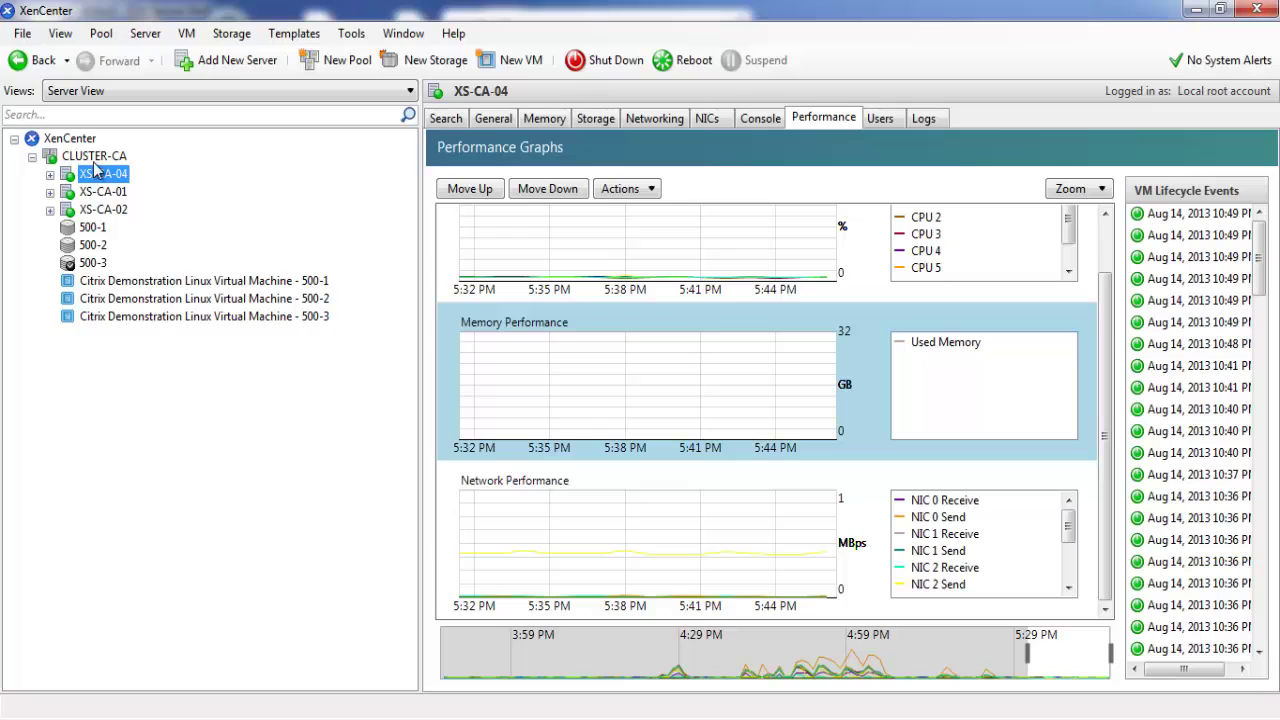
left_click(50, 210)
left_click_drag(412, 272, 57, 191)
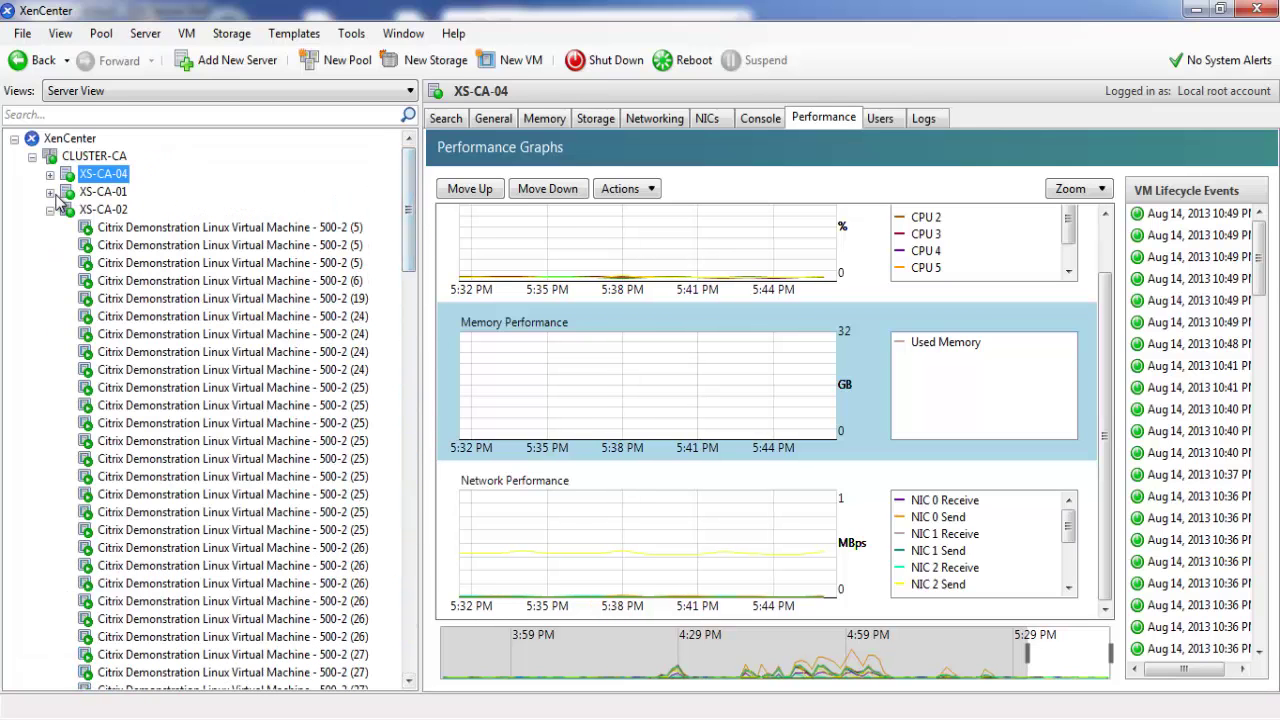
left_click(50, 193)
left_click(50, 175)
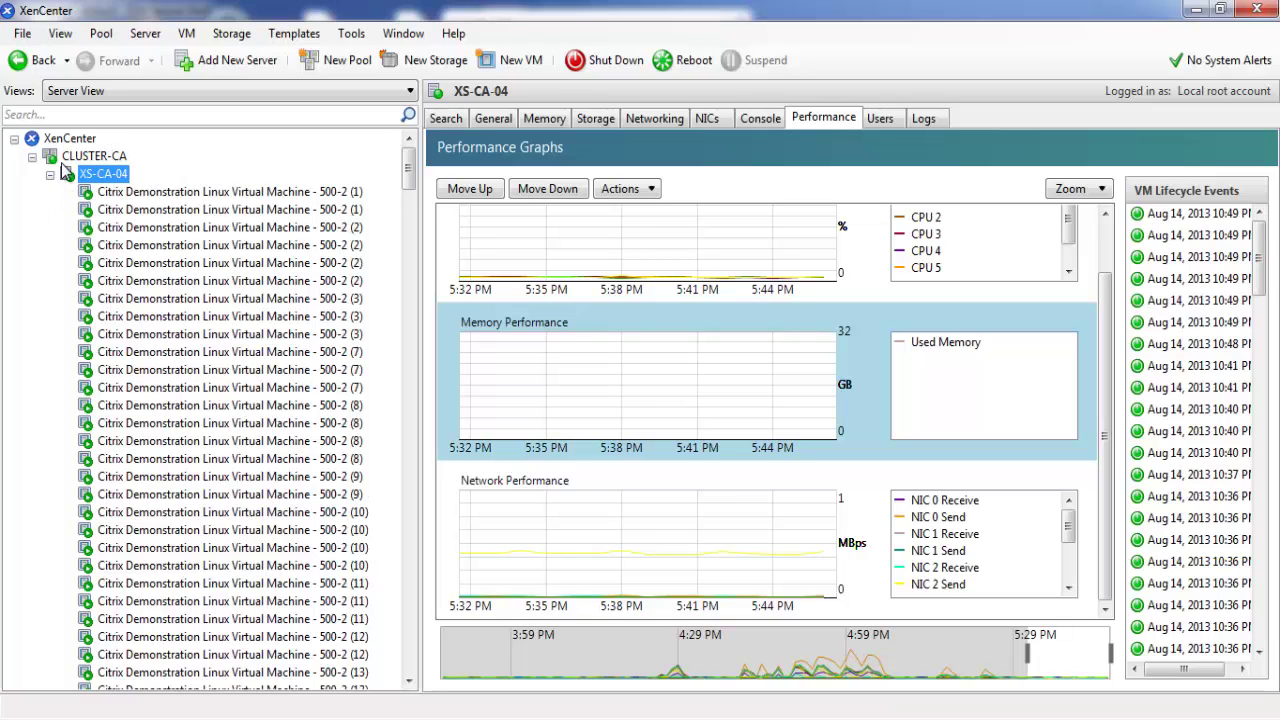
left_click(50, 175)
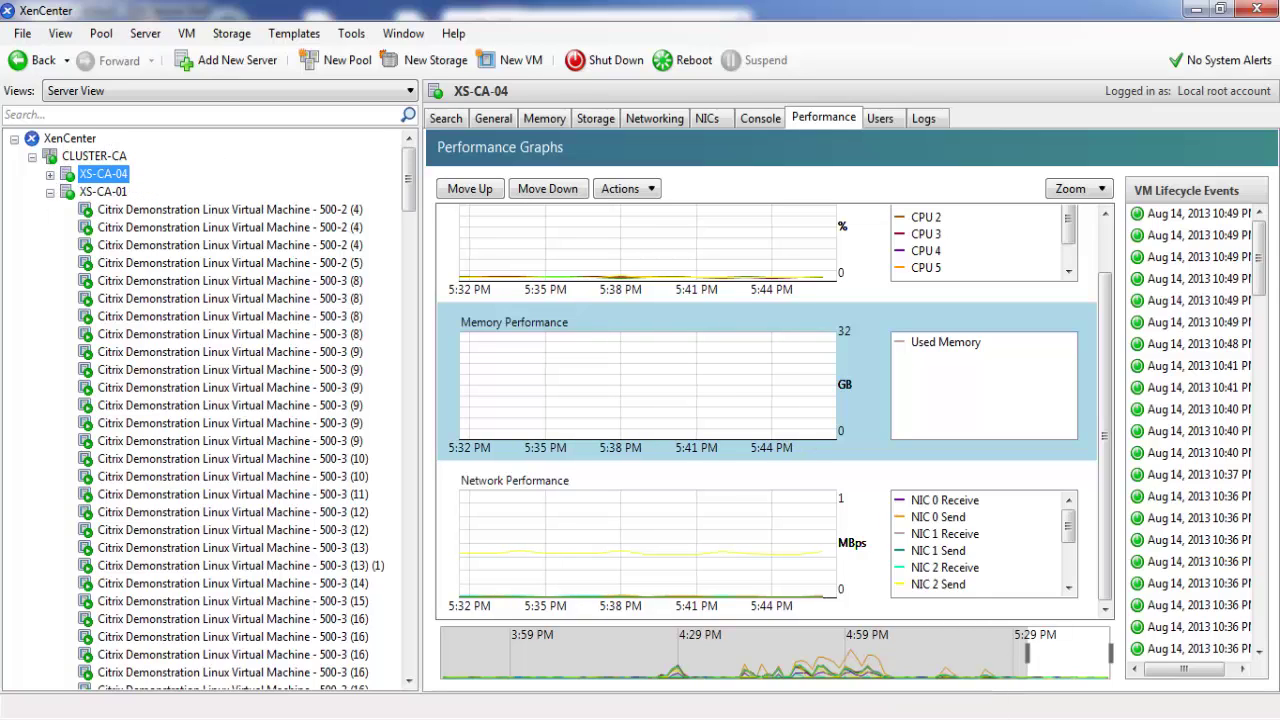